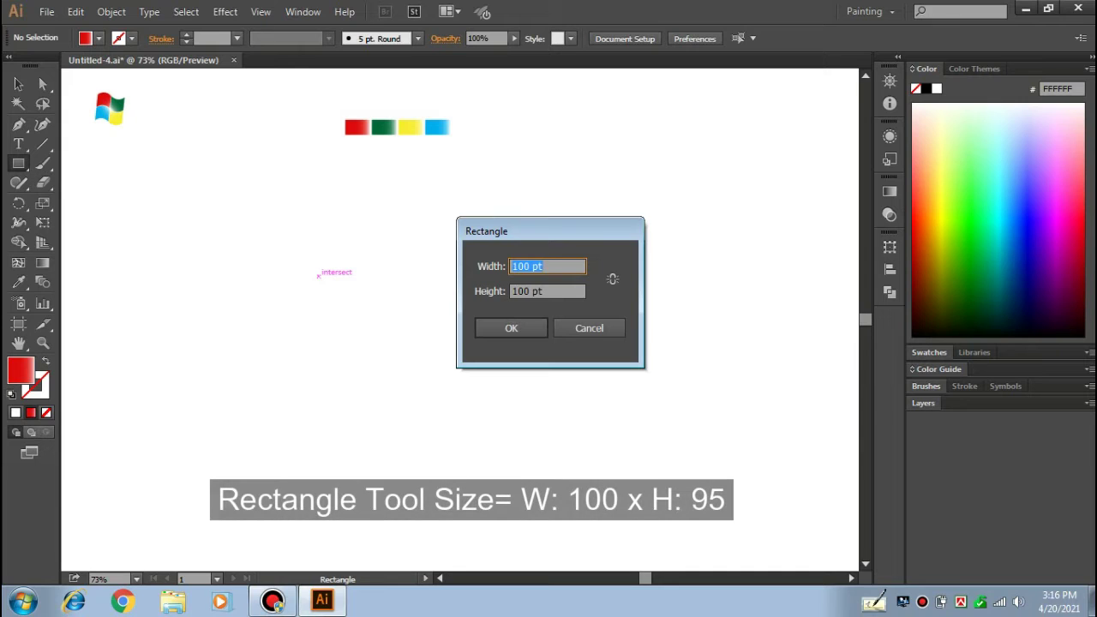
Create a rectangle 100 pt wide and 90 pt high in the middle of the empty canvas.
type("95")
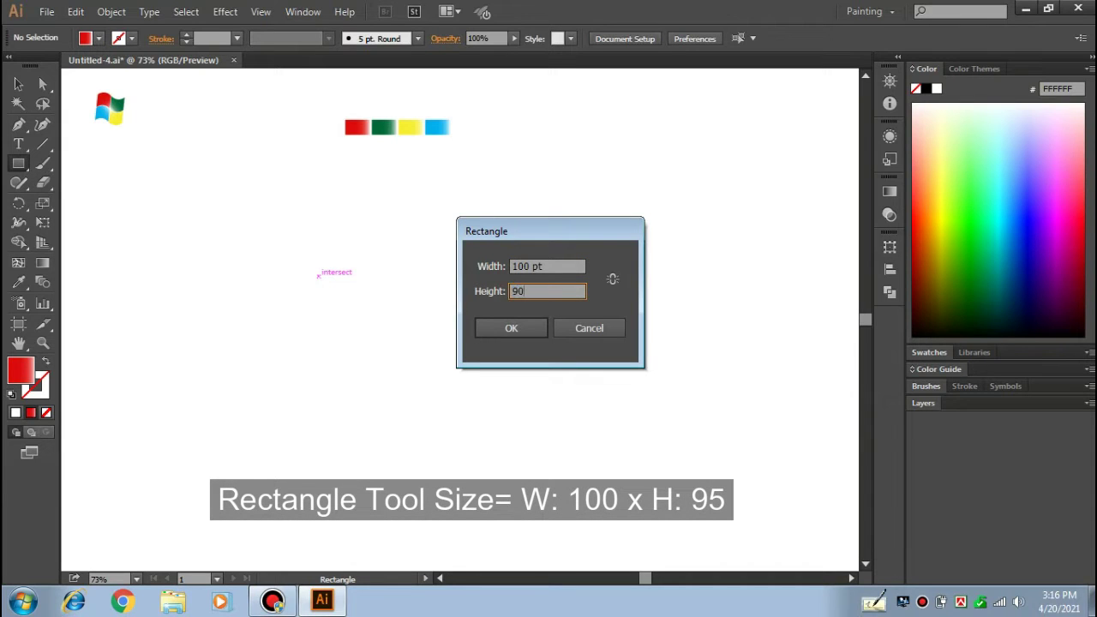
key("Return")
key("v")
key("ctrl+shift+a")
left_click(370, 300)
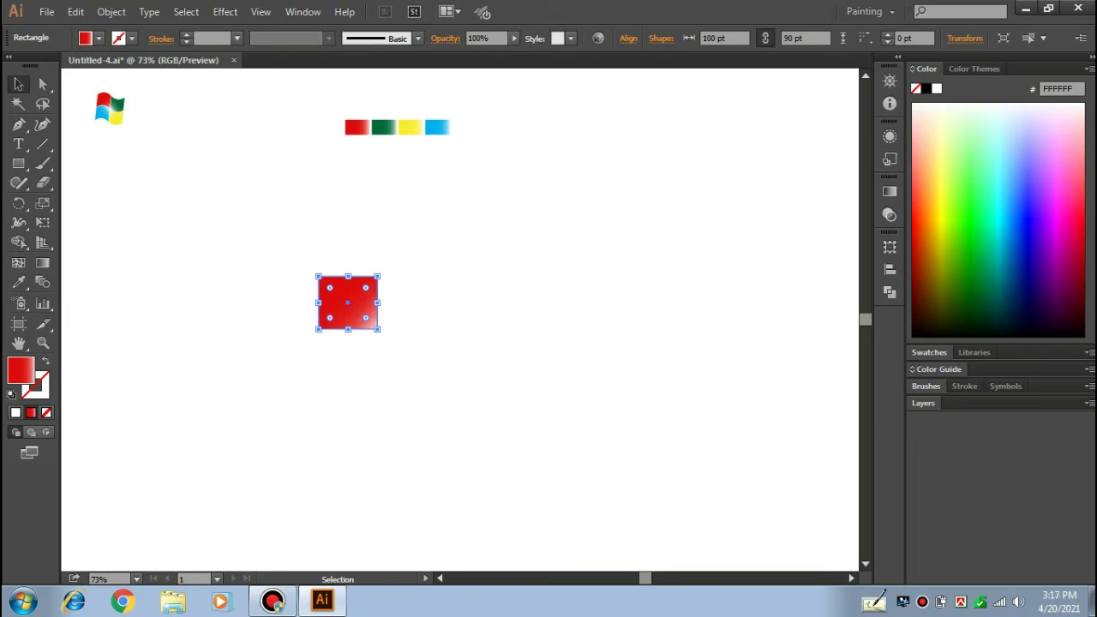
Give the rectangle a black stroke and set its fill to None.
key("ctrl+shift+a")
left_click(99, 38)
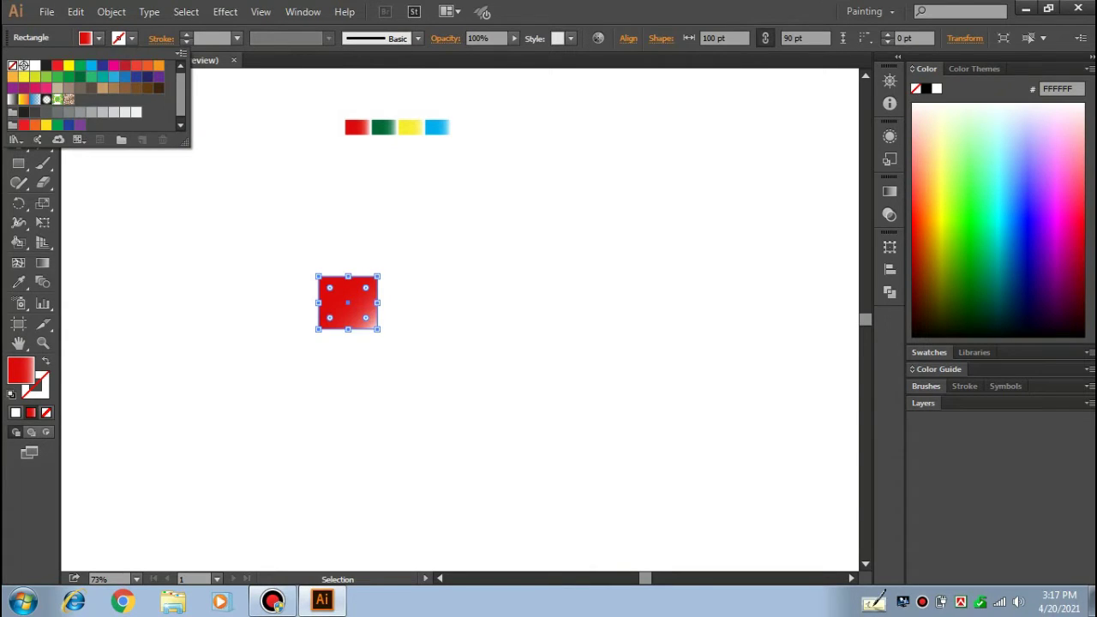
left_click(46, 65)
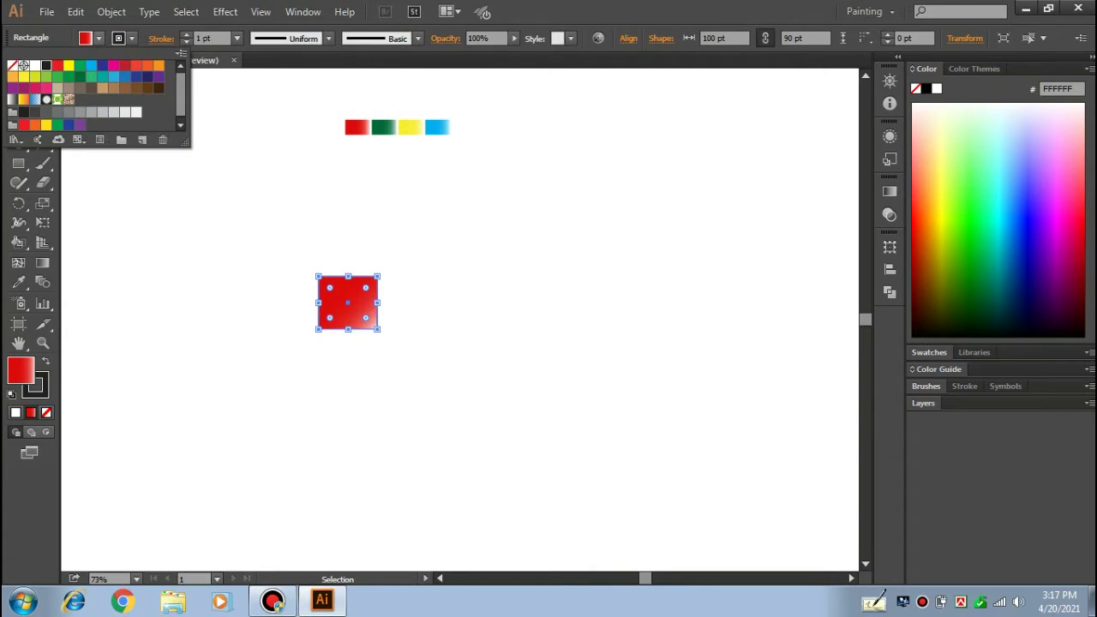
key("Escape")
left_click(99, 38)
left_click(24, 65)
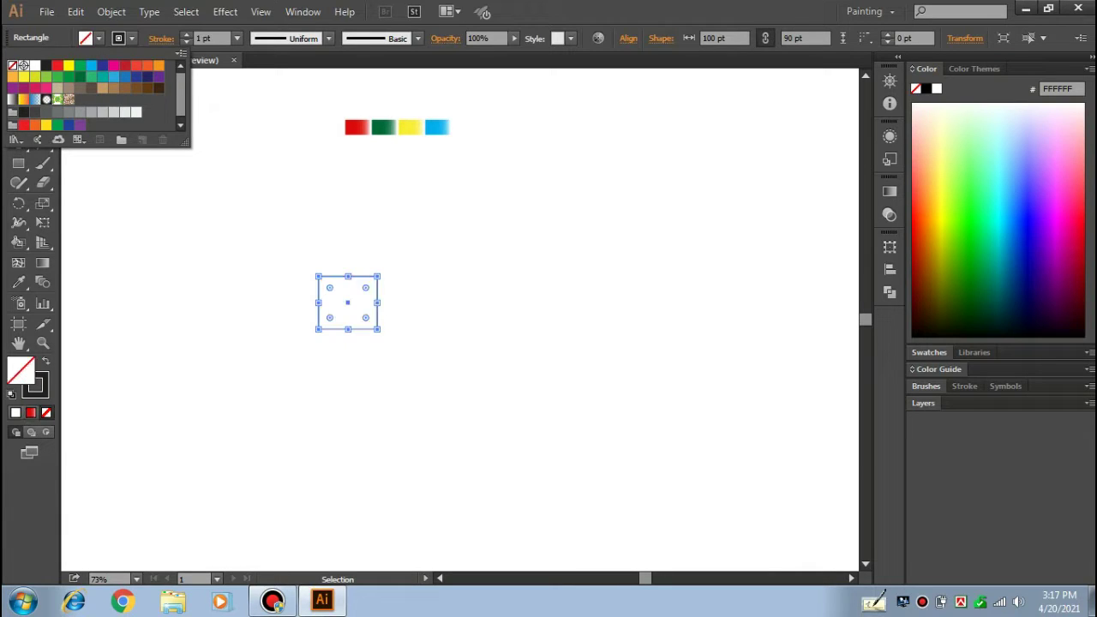
key("Escape")
Create a 20 × 20 pt square above the large rectangle.
key("ctrl+shift+a")
left_click(18, 163)
left_click(548, 292)
type("20")
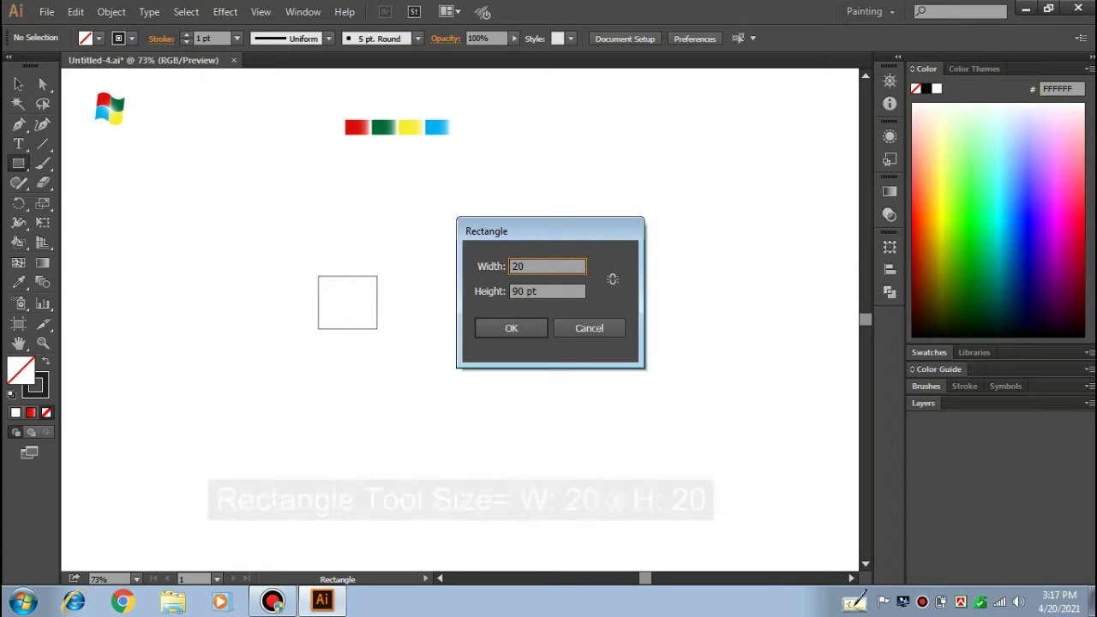
key("Tab")
type("20")
key("Return")
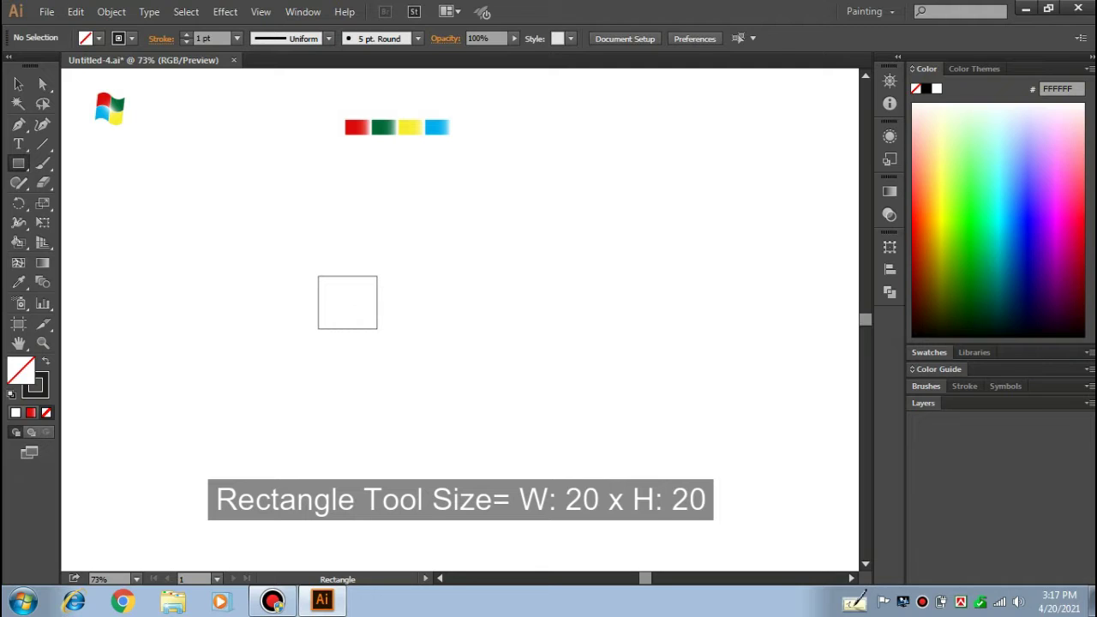
key("v")
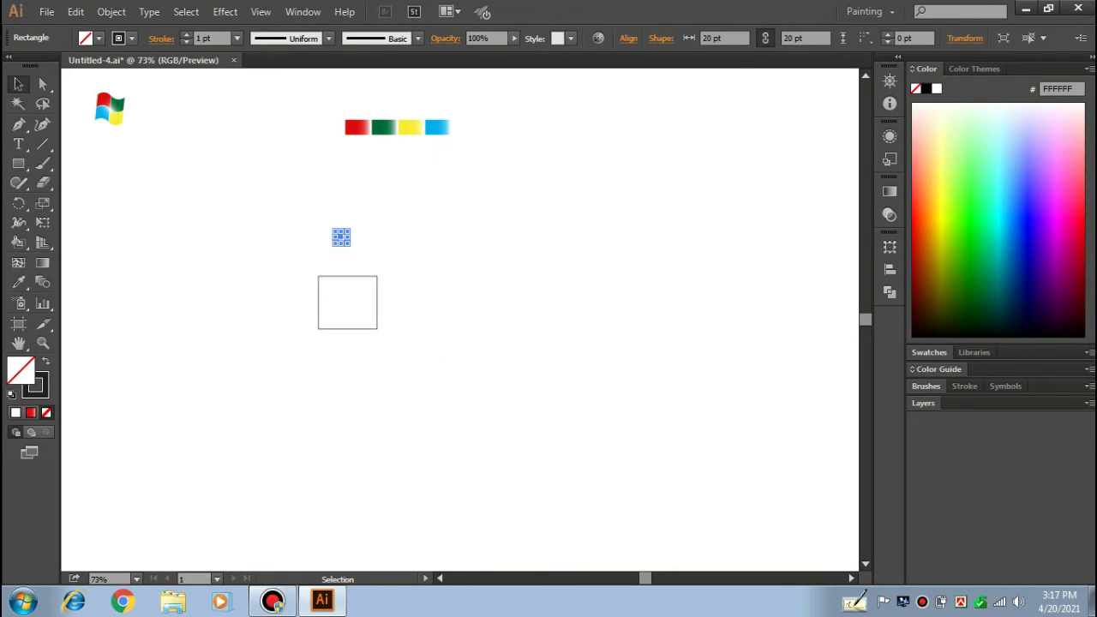
key("ctrl+shift+a")
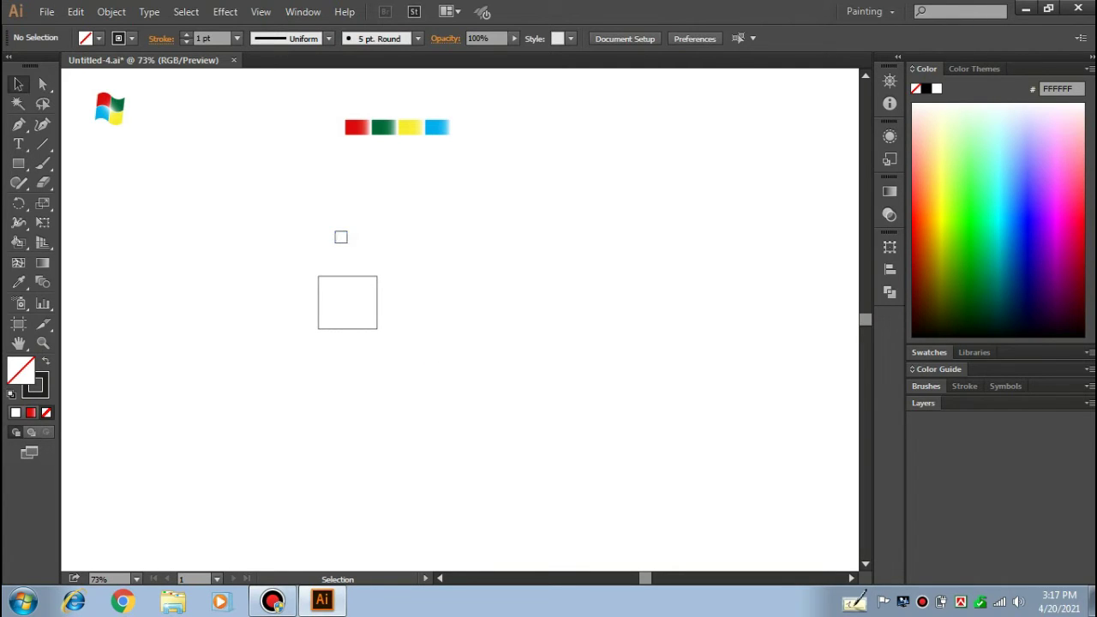
Centre the small square on the outside of the rectangle's top edge and place a copy inside its bottom edge.
key("ctrl+space")
left_click_drag(258, 205, 463, 352)
left_click_drag(397, 197, 420, 472)
key("ctrl+shift+a")
key("ctrl+shift+a")
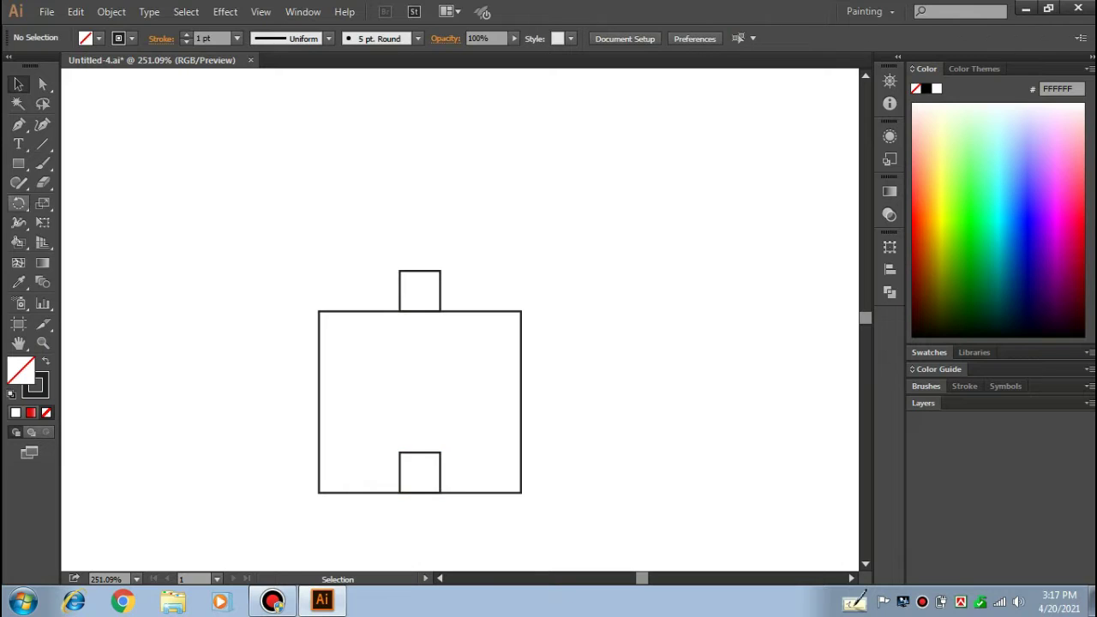
Bend the large rectangle's top and bottom edges upward with the Curvature tool, each to the top of its small square.
key("space")
left_click_drag(467, 360, 470, 275)
left_click_drag(423, 319, 420, 301)
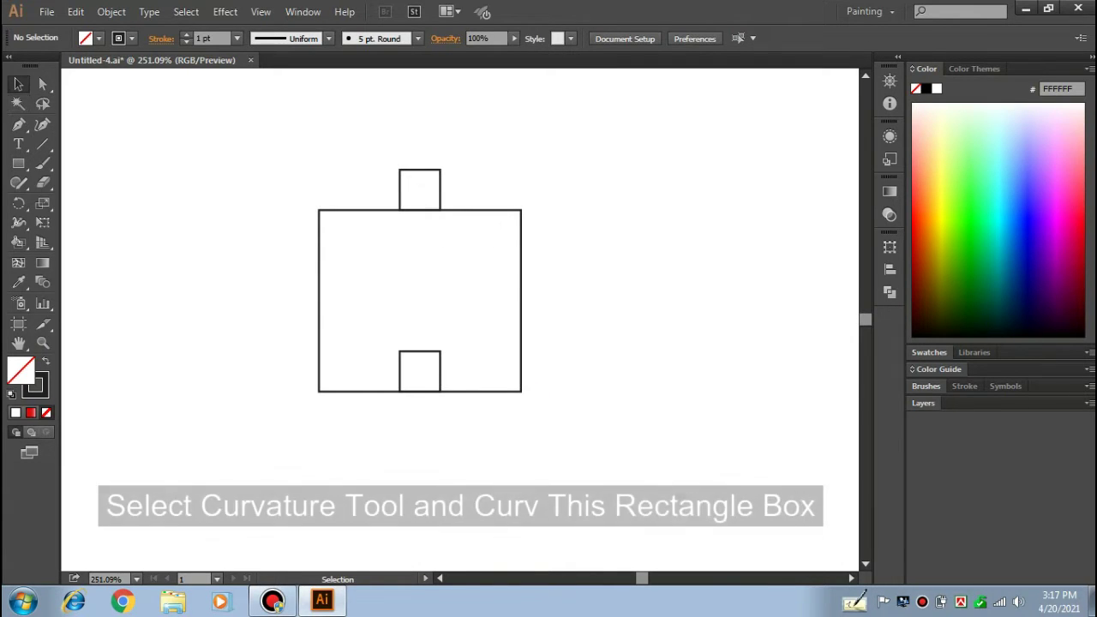
left_click(319, 240)
left_click(42, 125)
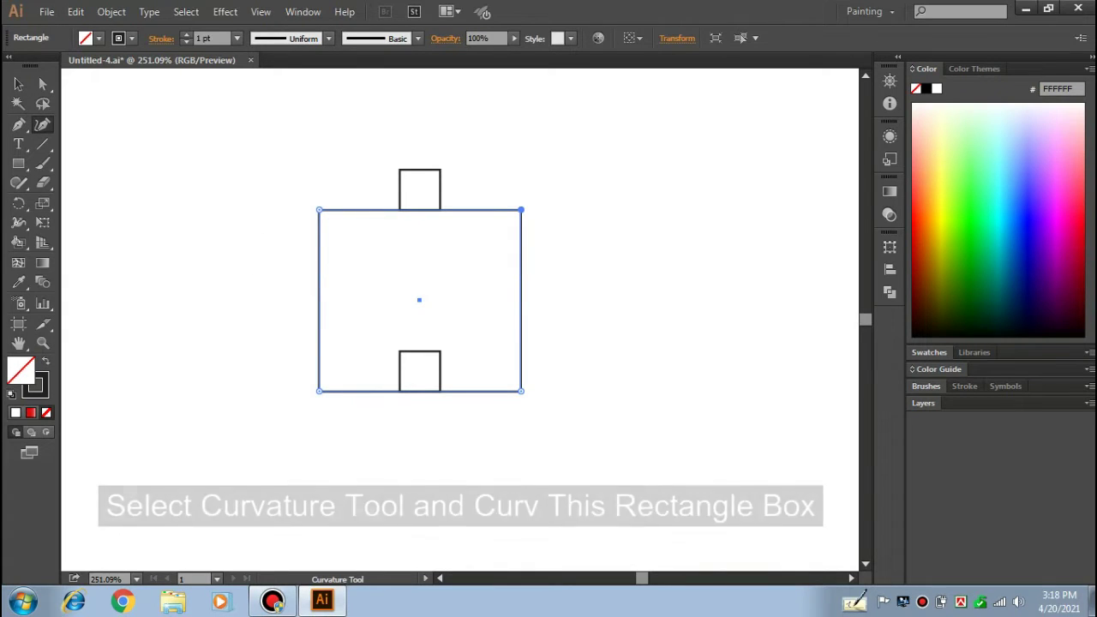
left_click_drag(420, 210, 420, 170)
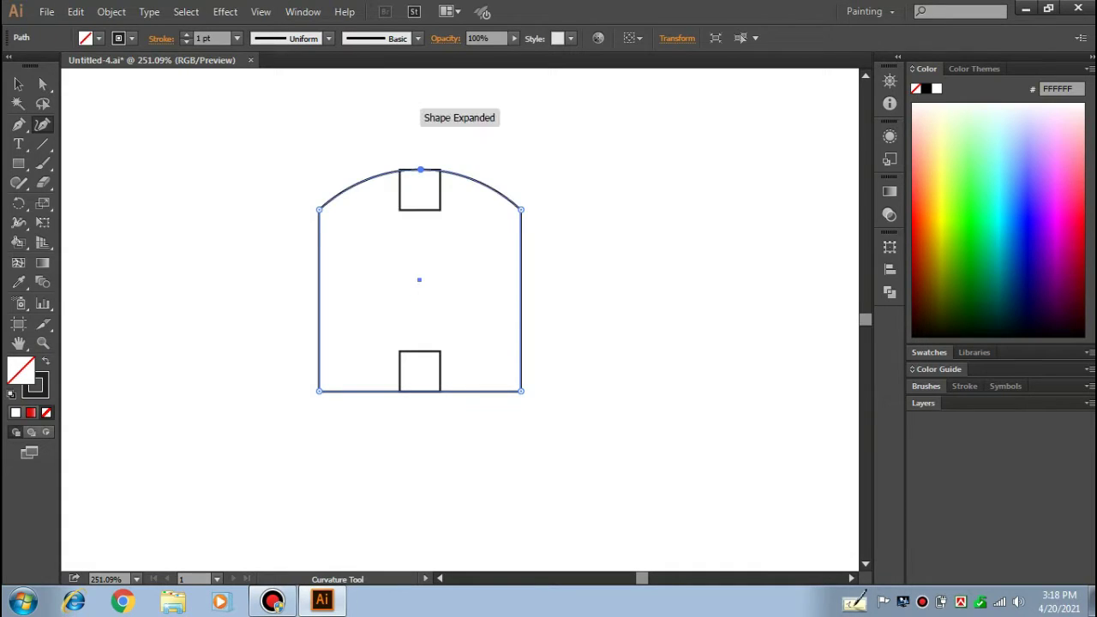
left_click_drag(420, 391, 421, 351)
Delete both small guide squares from the curved shape.
left_click(18, 84)
left_click(420, 240)
left_click(420, 209)
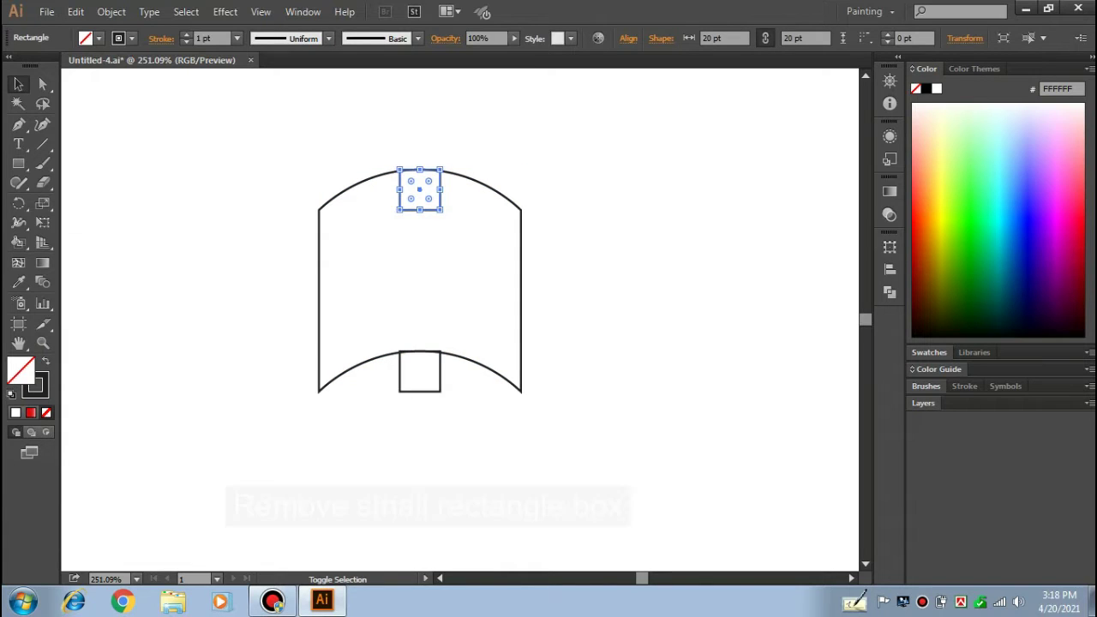
left_click(431, 390, "shift")
key("Delete")
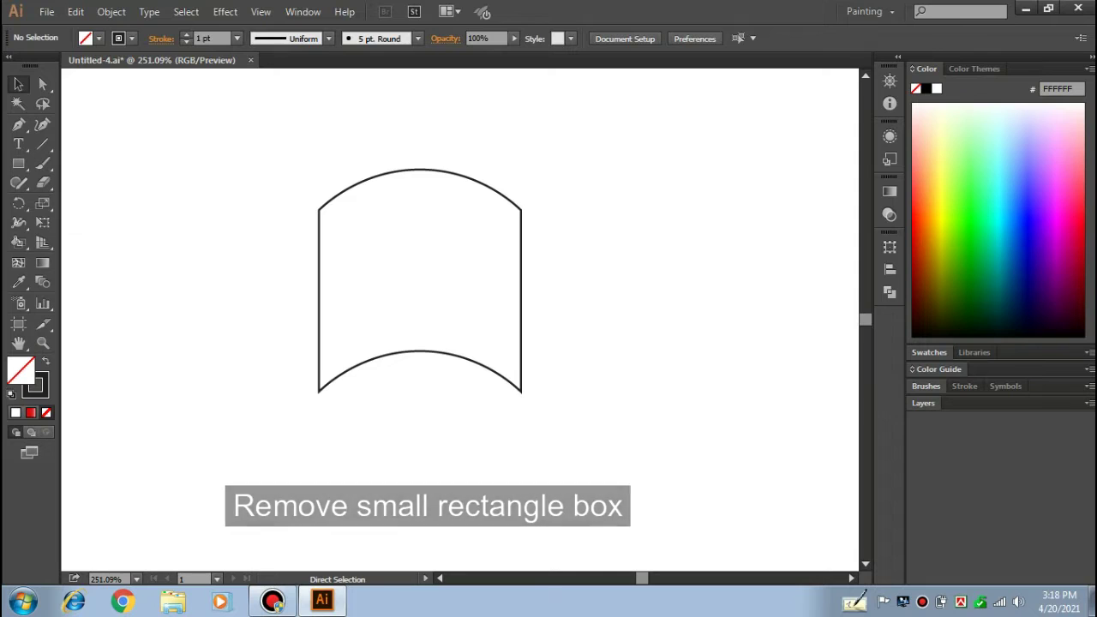
Copy the curved shape, paste it in front and move the copy straight below the original, leaving a narrow gap.
key("ctrl+1")
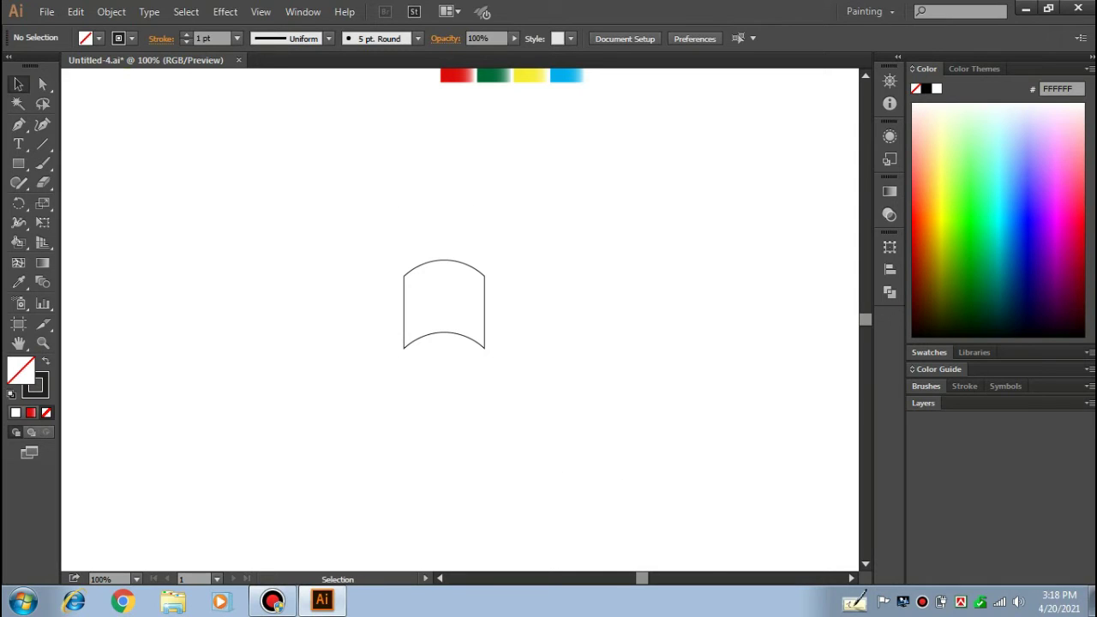
left_click_drag(554, 251, 416, 378)
left_click_drag(468, 313, 450, 396)
left_click(453, 332)
left_click(75, 12)
left_click(100, 90)
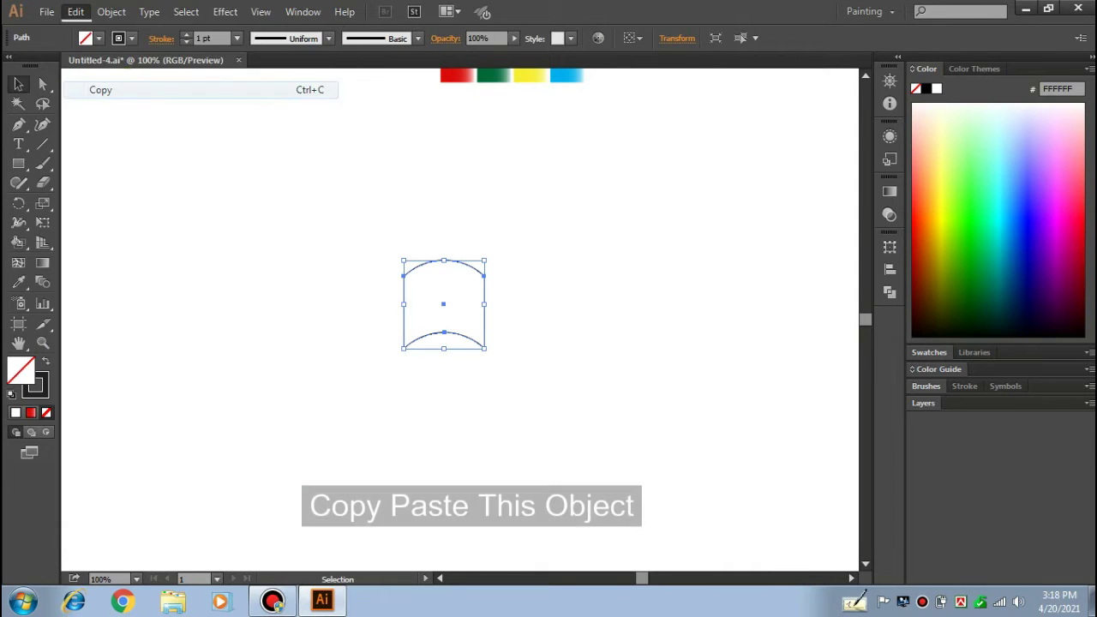
left_click(76, 11)
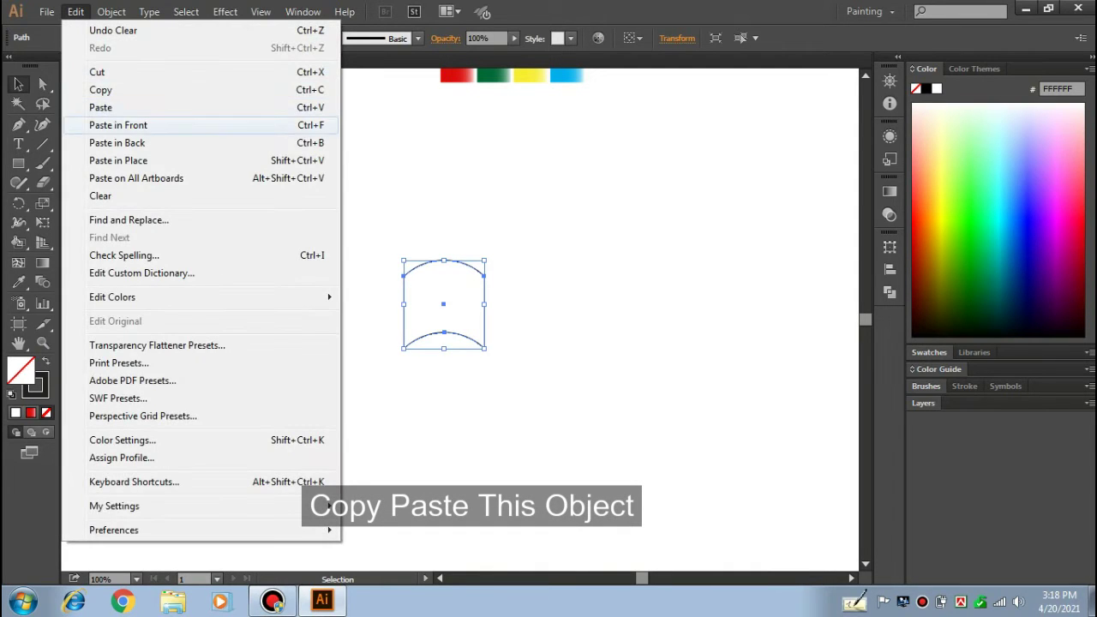
left_click(310, 125)
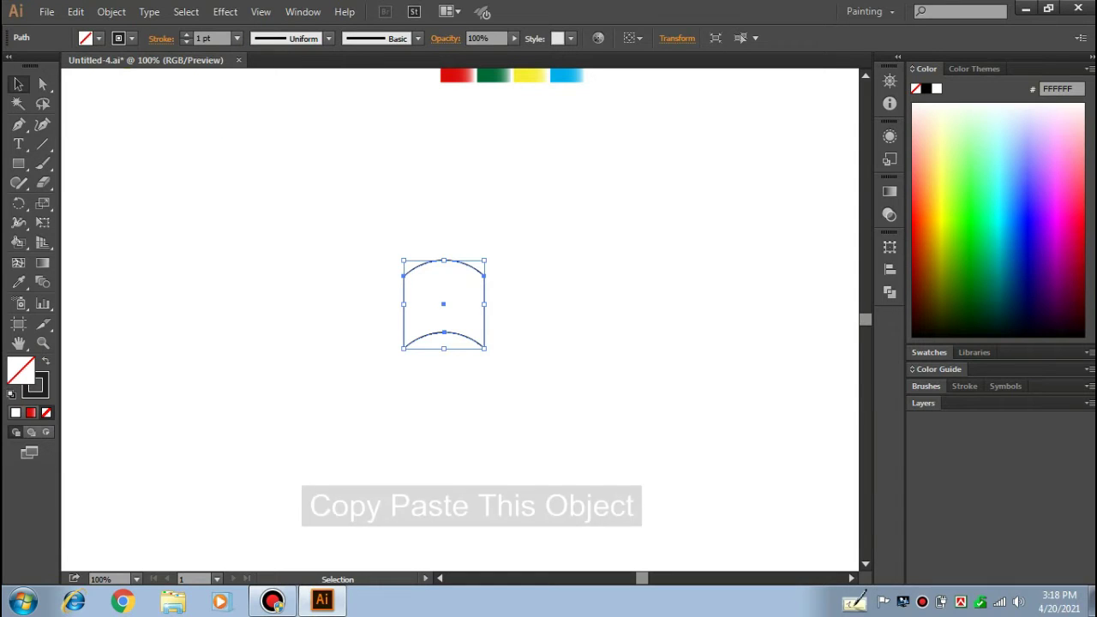
left_click_drag(443, 304, 443, 380)
left_click_drag(444, 335, 444, 384)
key("ctrl+shift+a")
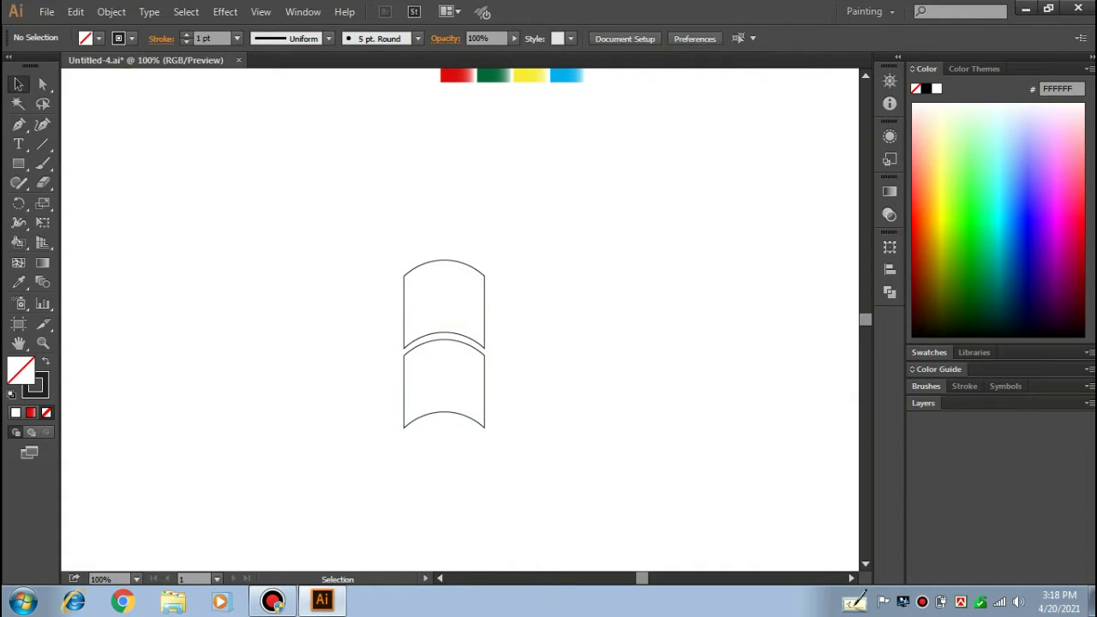
Reflect both curved shapes across the horizontal axis as a copy.
left_click_drag(547, 246, 399, 434)
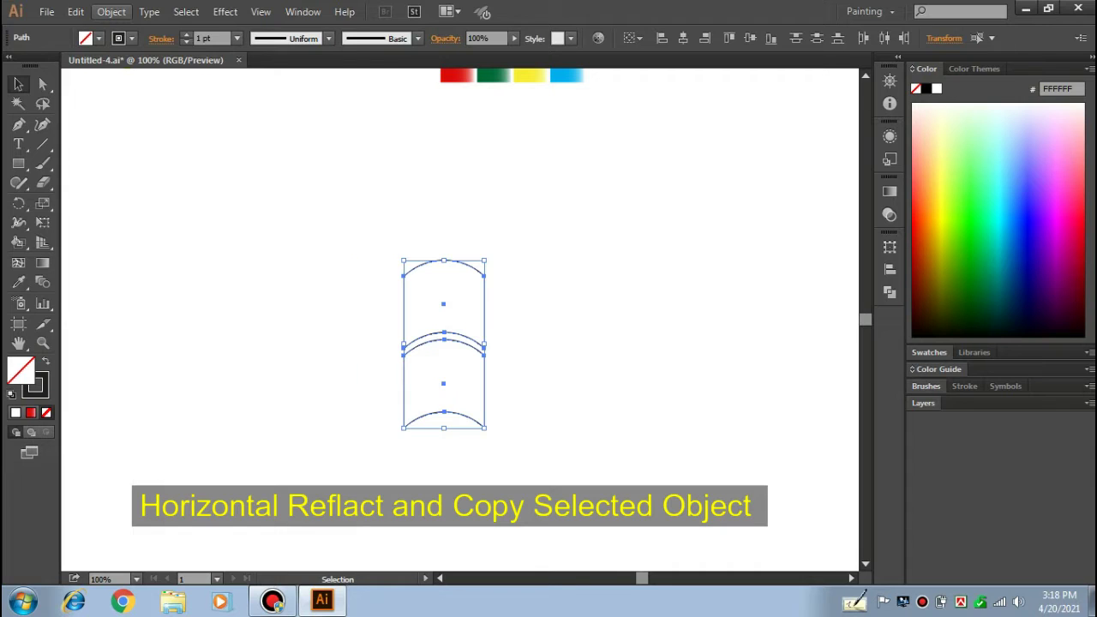
left_click(111, 12)
mouse_move(183, 28)
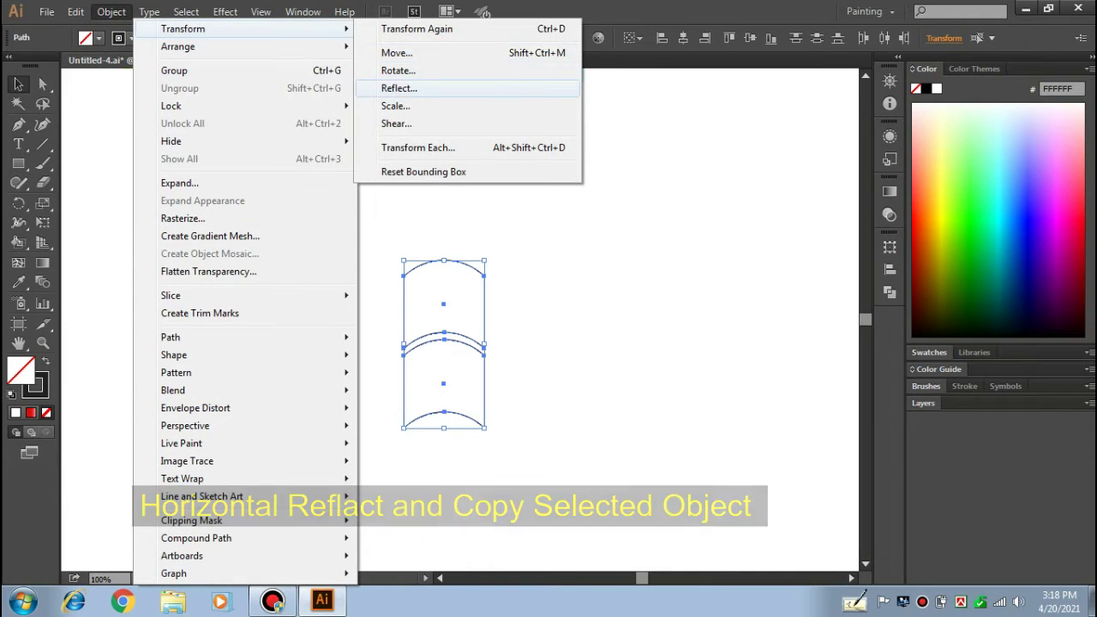
left_click(399, 89)
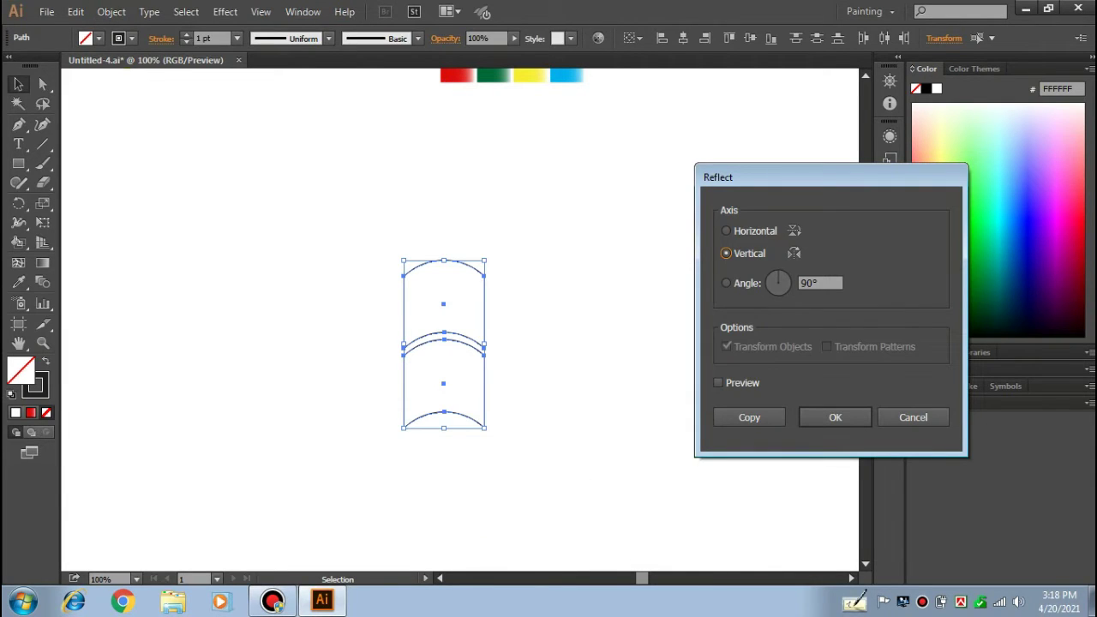
left_click(718, 382)
left_click(726, 230)
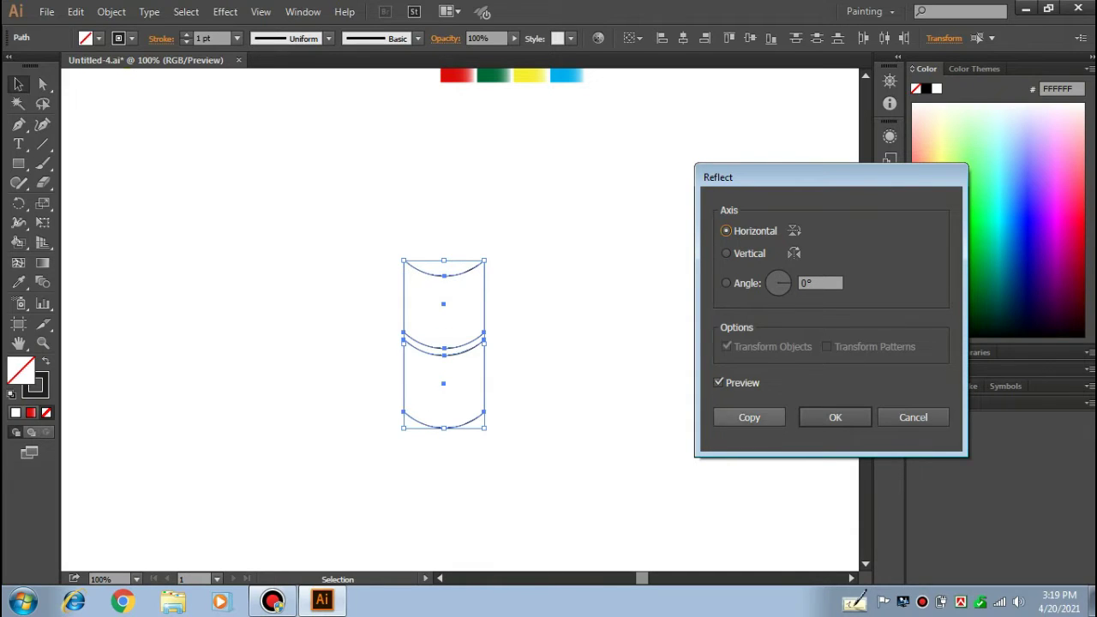
left_click(749, 418)
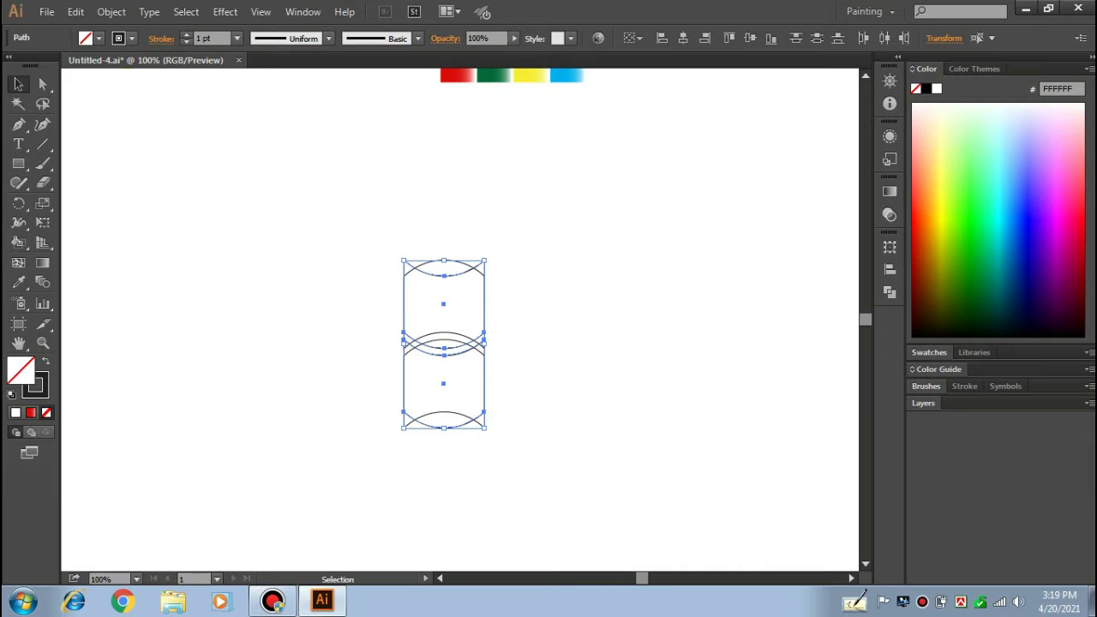
Move the reflected pair to the right of the originals with a narrow gap and nudge it down to continue the wave.
left_click_drag(403, 343, 530, 352)
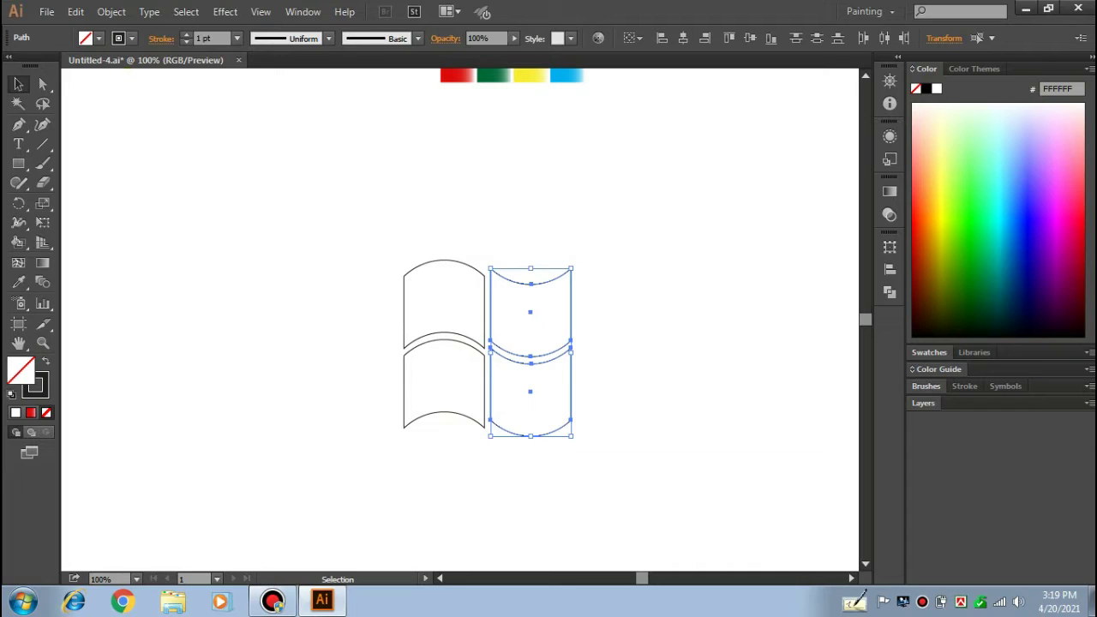
key("Down")
key("Down")
key("Down")
key("Down")
key("Down")
key("Down")
key("Down")
key("Down")
key("Down")
key("Down")
key("Down")
key("Down")
key("Down")
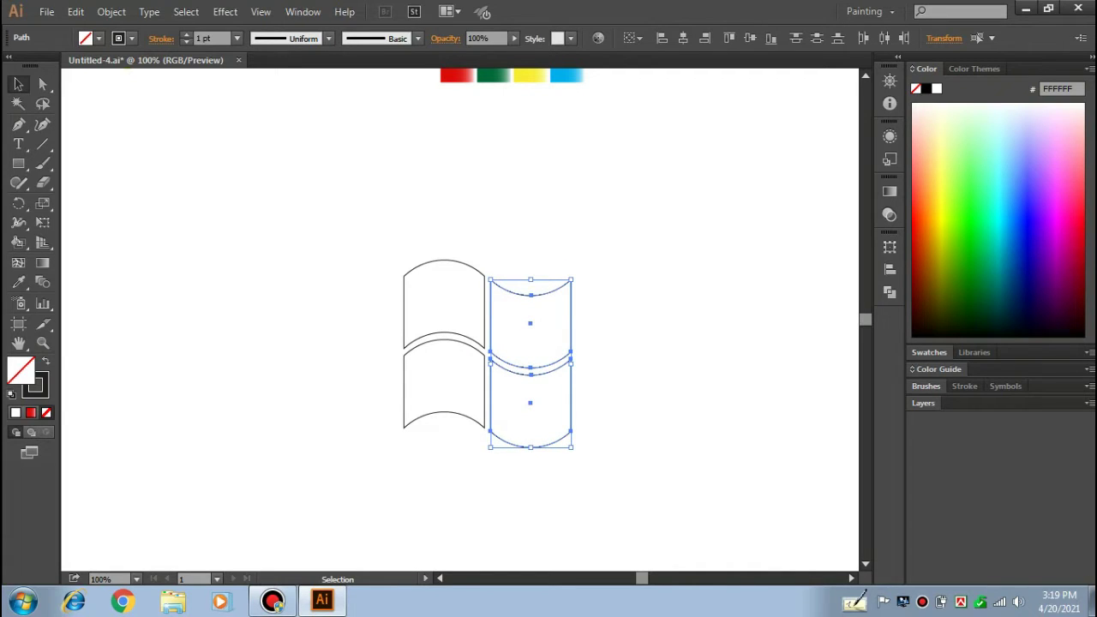
left_click(651, 343)
left_click(42, 144)
left_click(18, 125)
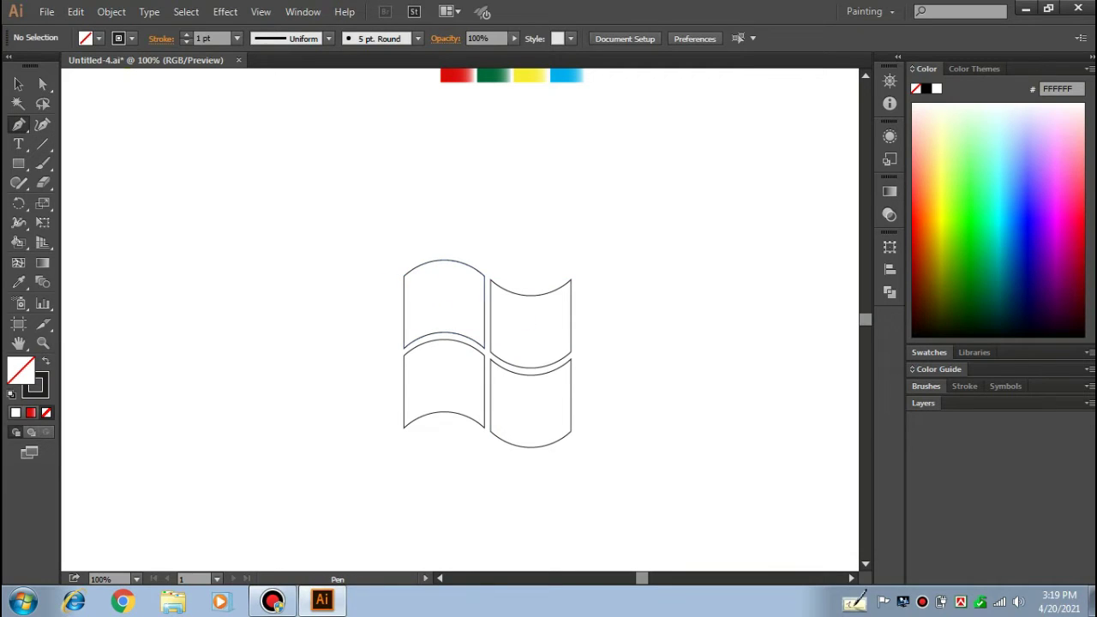
key("v")
Fill the upper-left pane of the flag with the red-to-white linear gradient.
mouse_move(327, 237)
left_mouse_down()
mouse_move(423, 263)
mouse_move(416, 293)
left_mouse_up()
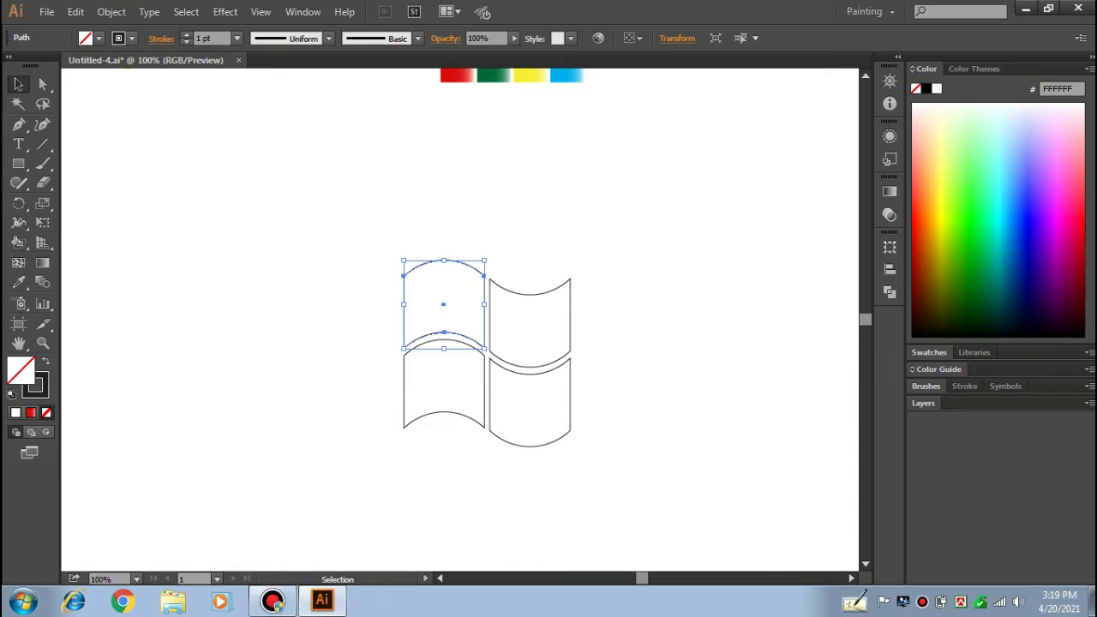
left_click(890, 190)
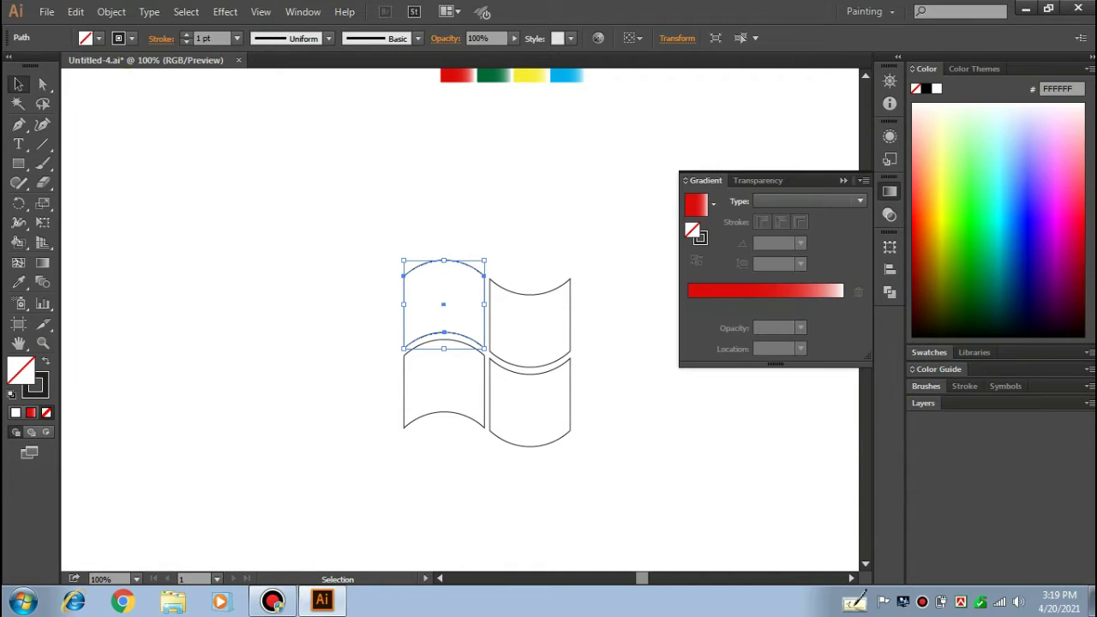
left_click(735, 293)
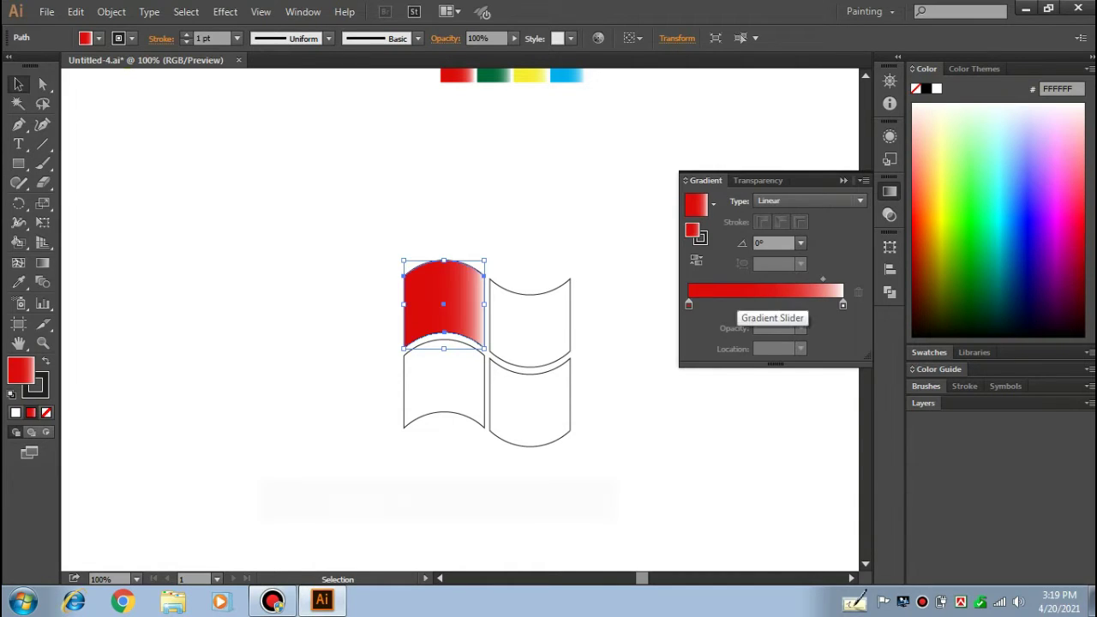
Fill the upper-right pane with a linear gradient and change its starting colour to dark green (006838).
left_click_drag(625, 272, 562, 331)
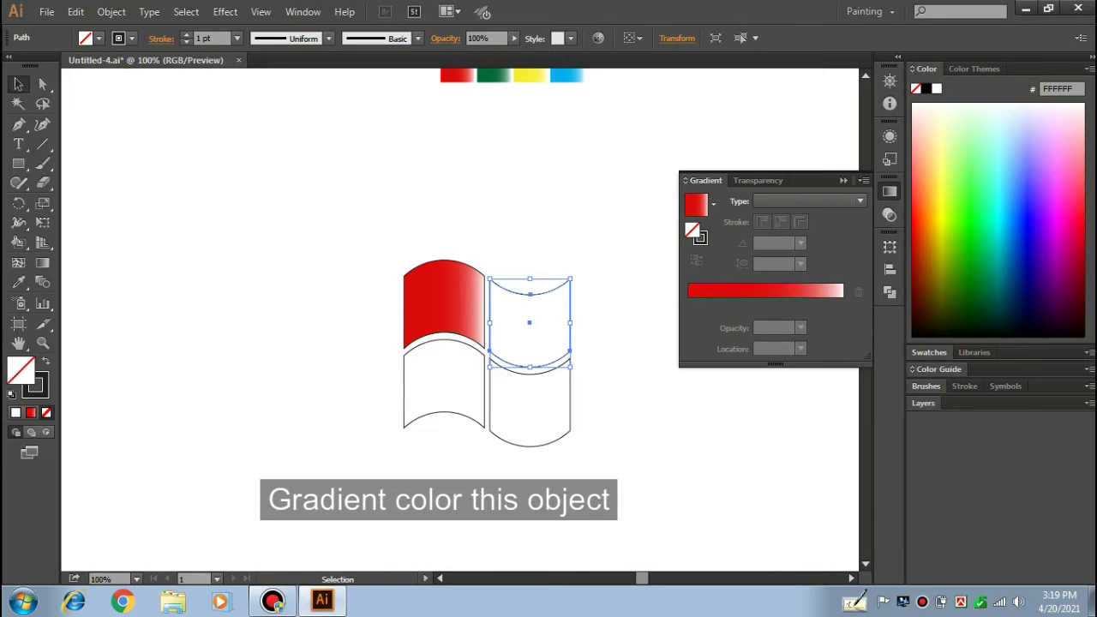
left_click(735, 291)
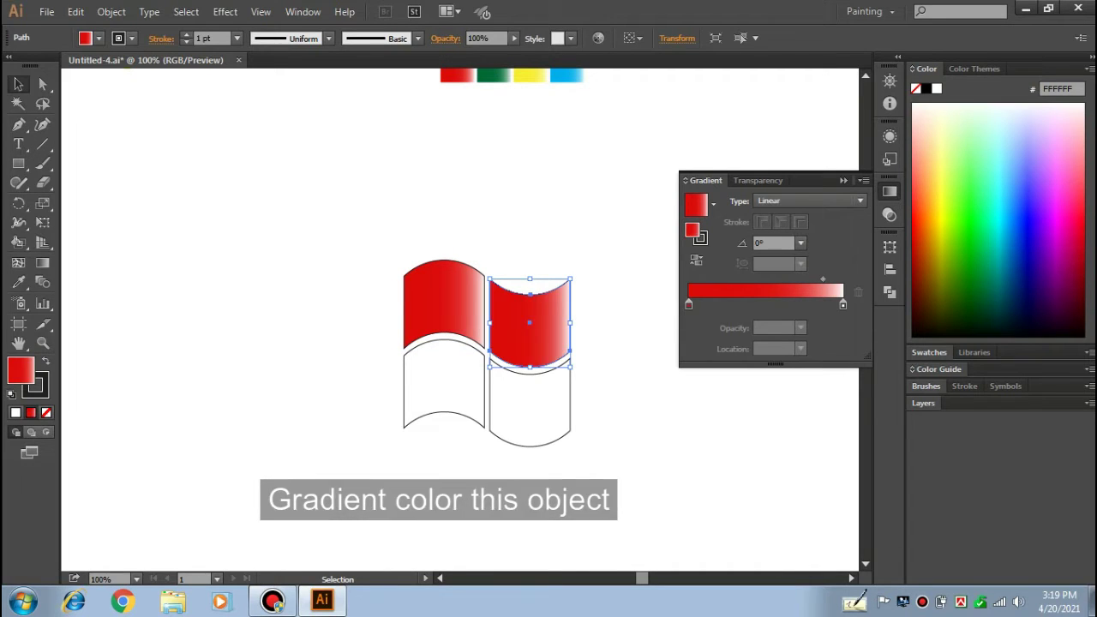
double_click(688, 305)
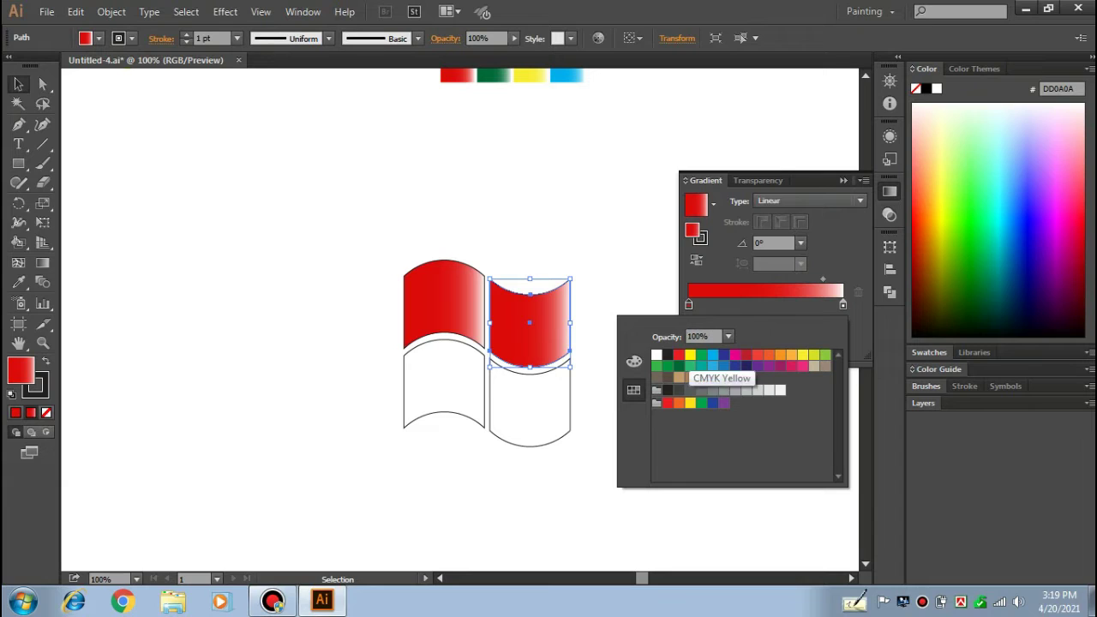
left_click(679, 366)
key("Escape")
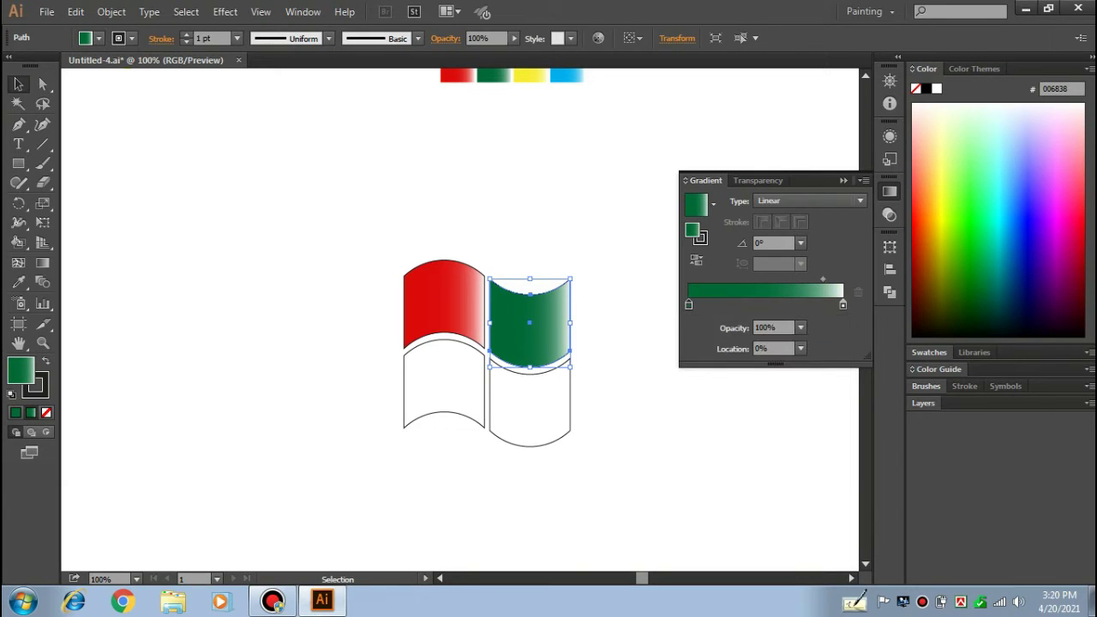
Fill the lower-right pane with the linear gradient and change its starting colour to yellow (F9ED32).
left_click_drag(592, 473, 545, 416)
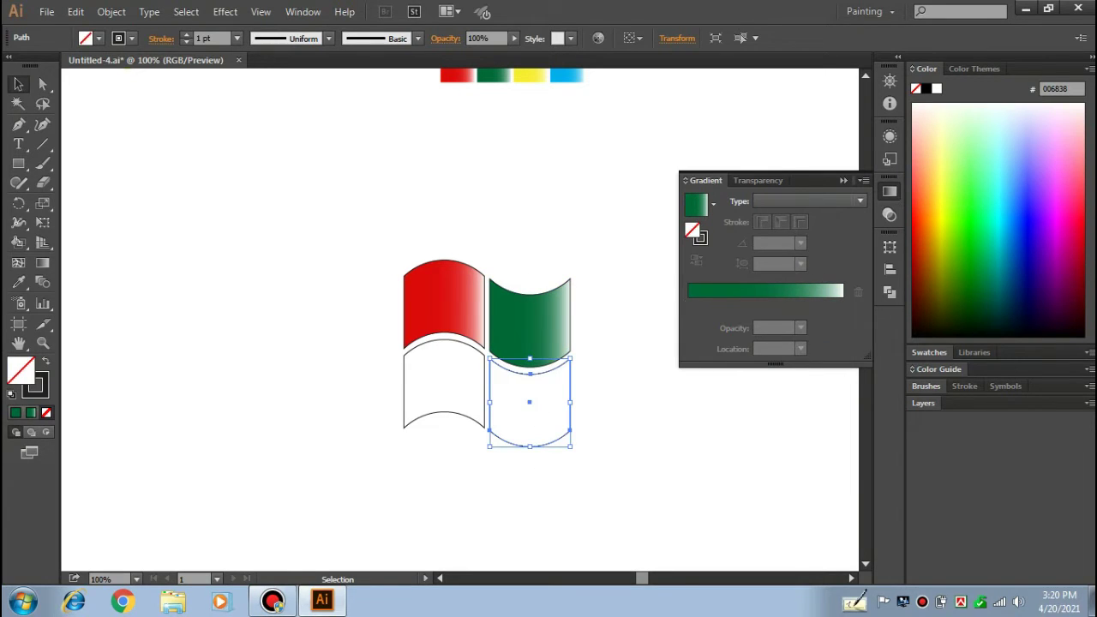
left_click(696, 291)
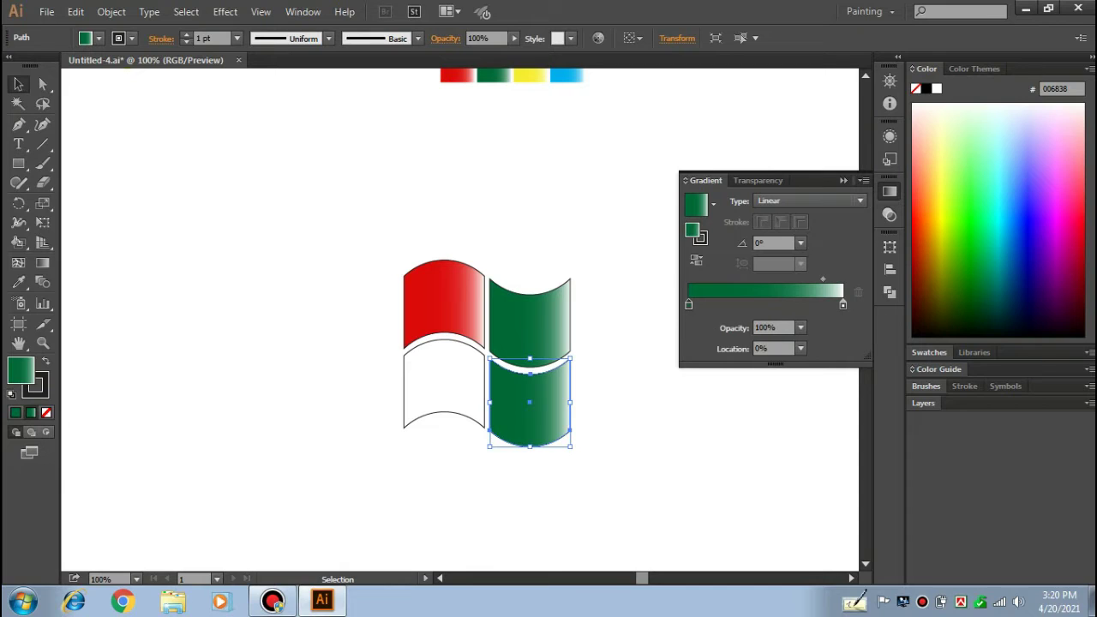
double_click(689, 304)
left_click(802, 355)
key("Escape")
Fill the lower-left pane with the linear gradient and change its starting colour to light blue (00AEEF).
left_click(435, 427)
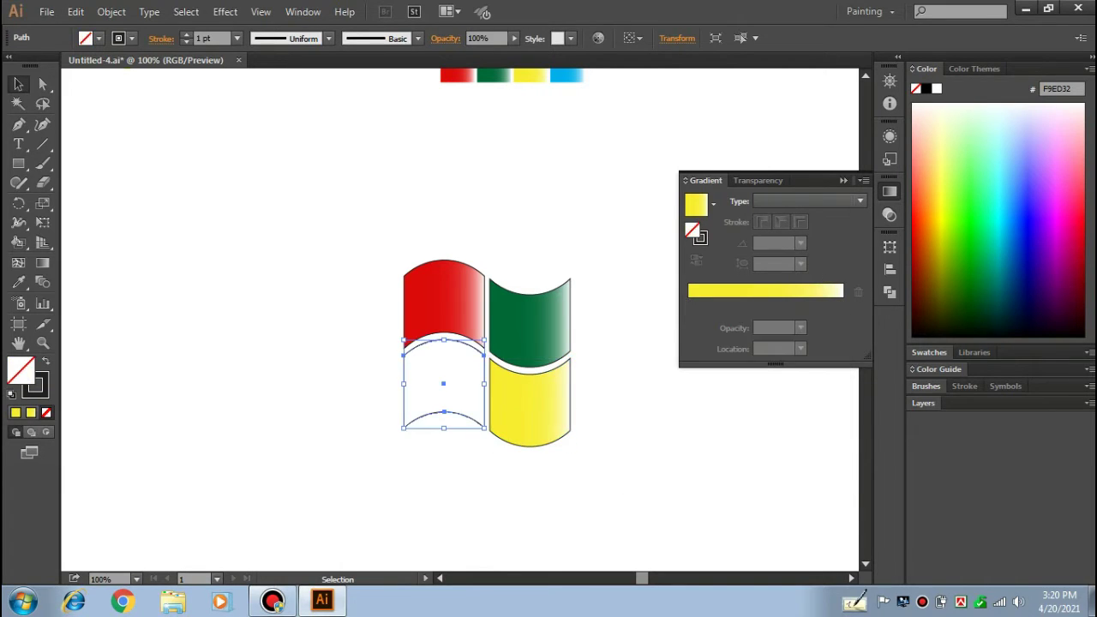
left_click(698, 293)
double_click(689, 305)
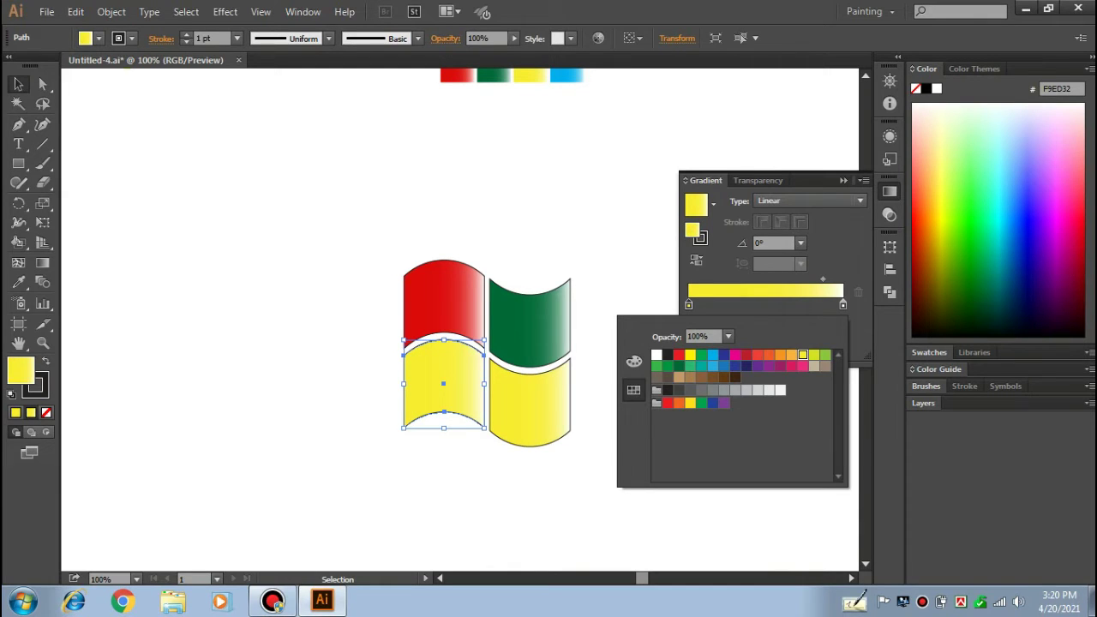
left_click(712, 354)
key("Escape")
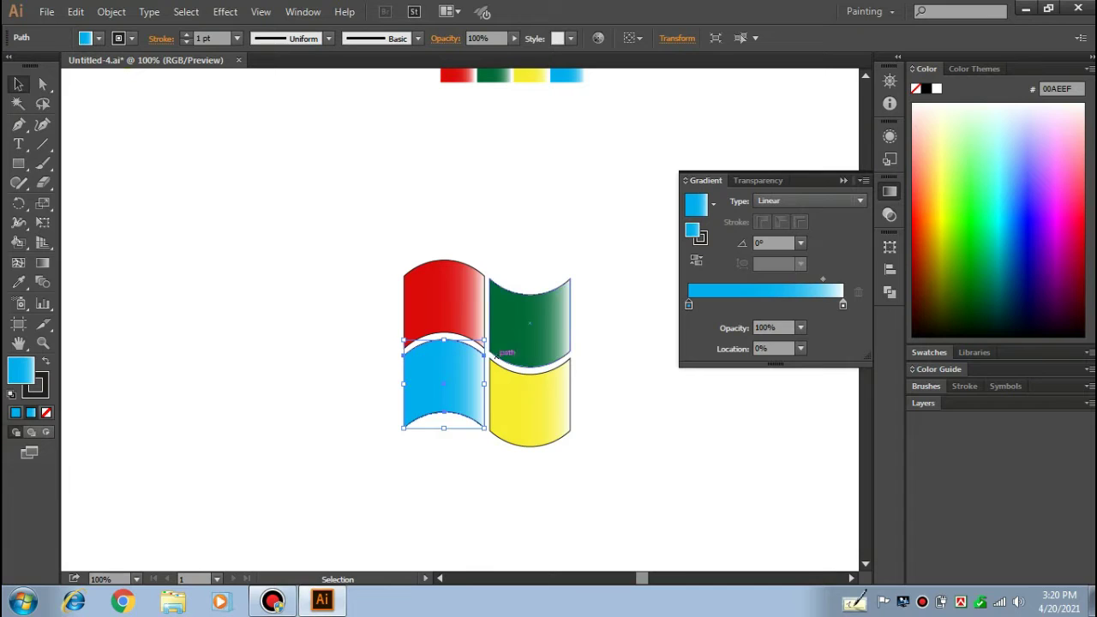
Set the midpoint location of the red pane's gradient to 80%, keeping only its two end colour stops.
left_click(441, 300)
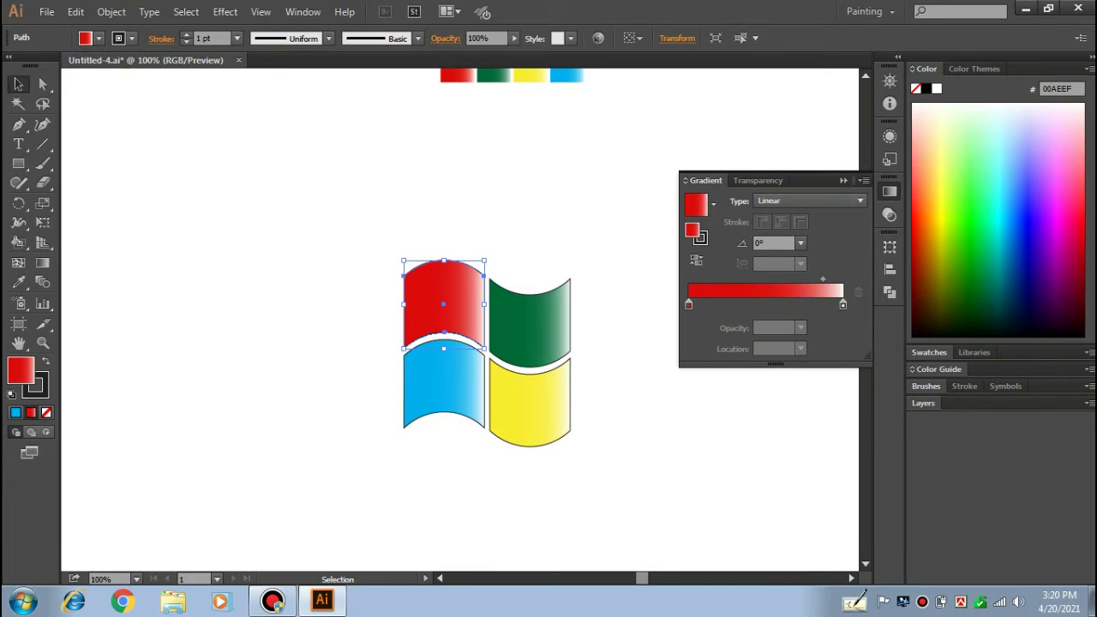
left_click(726, 304)
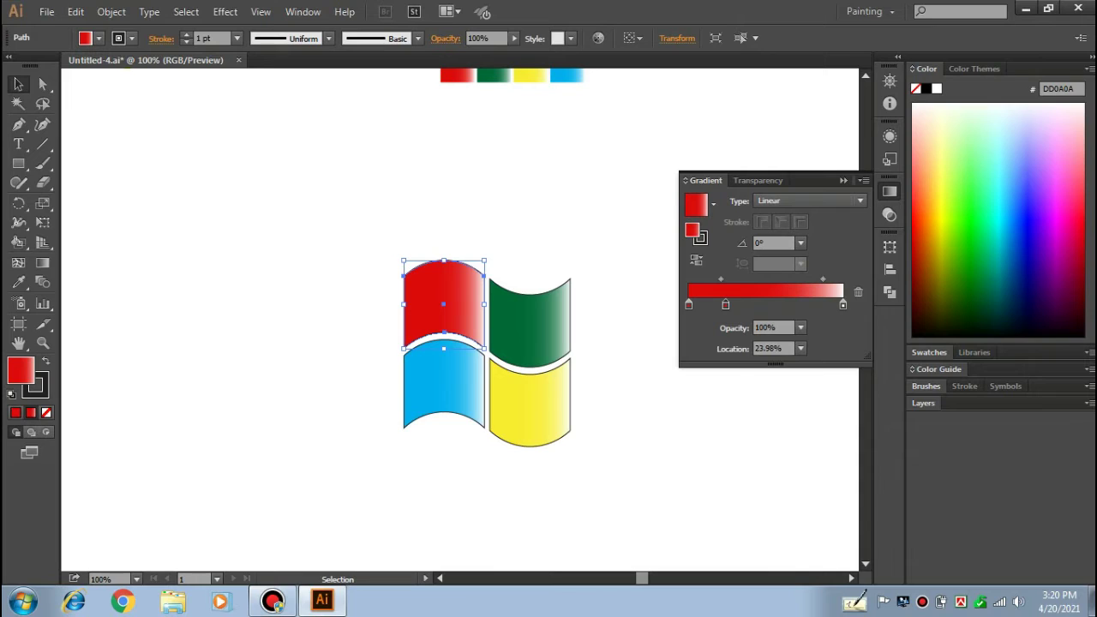
left_click_drag(725, 304, 725, 343)
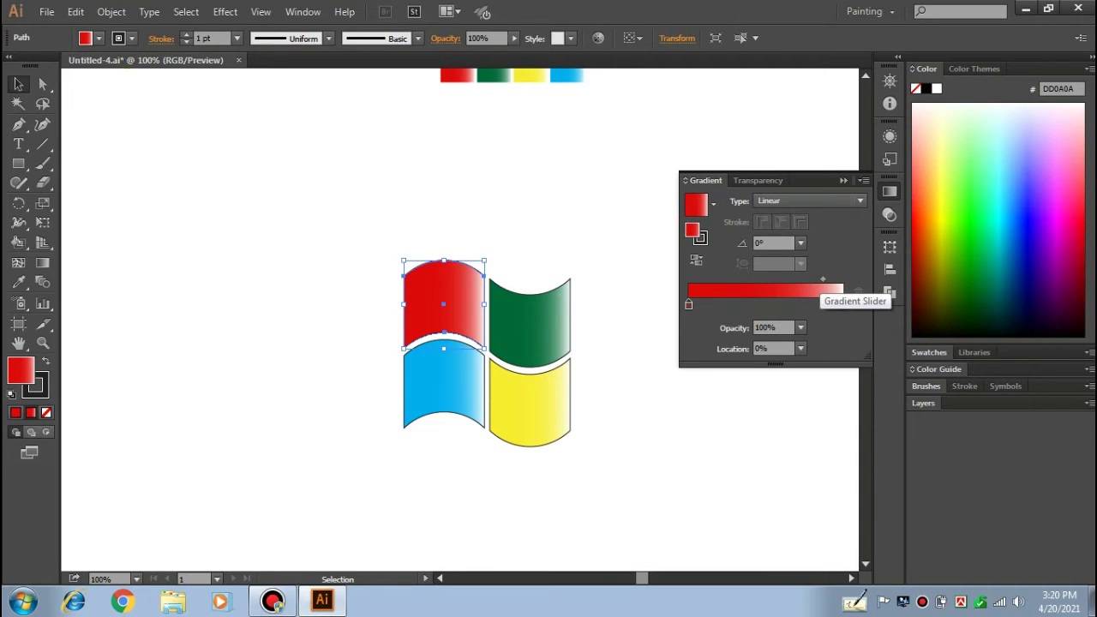
left_click(823, 280)
left_click(773, 348)
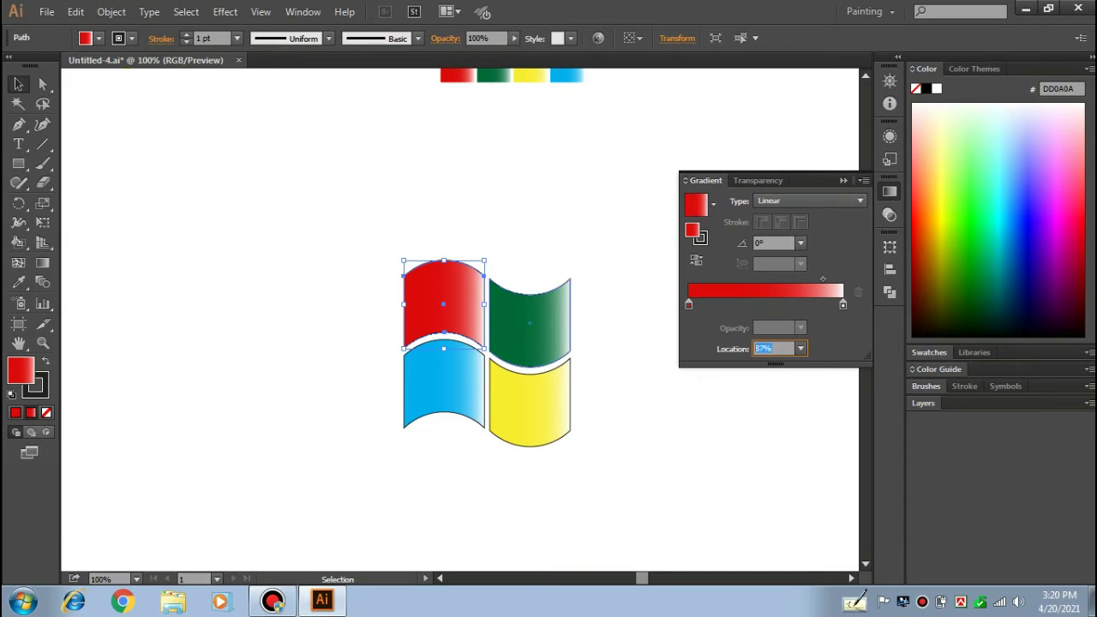
type("80")
key("Return")
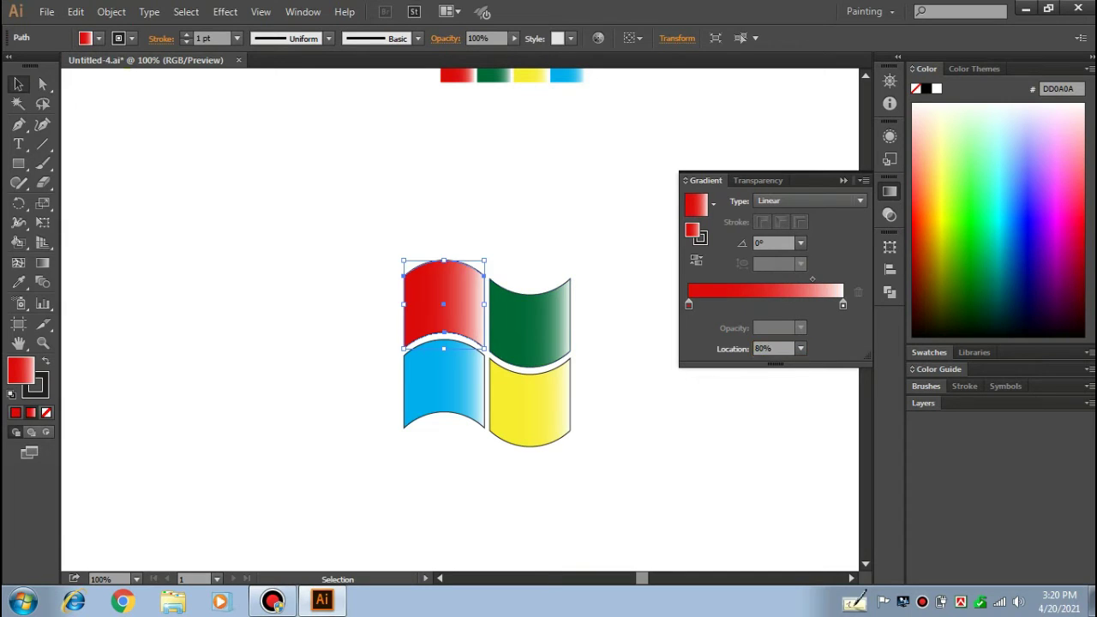
Set the midpoint location of the green pane's gradient to 80%.
left_click(530, 323)
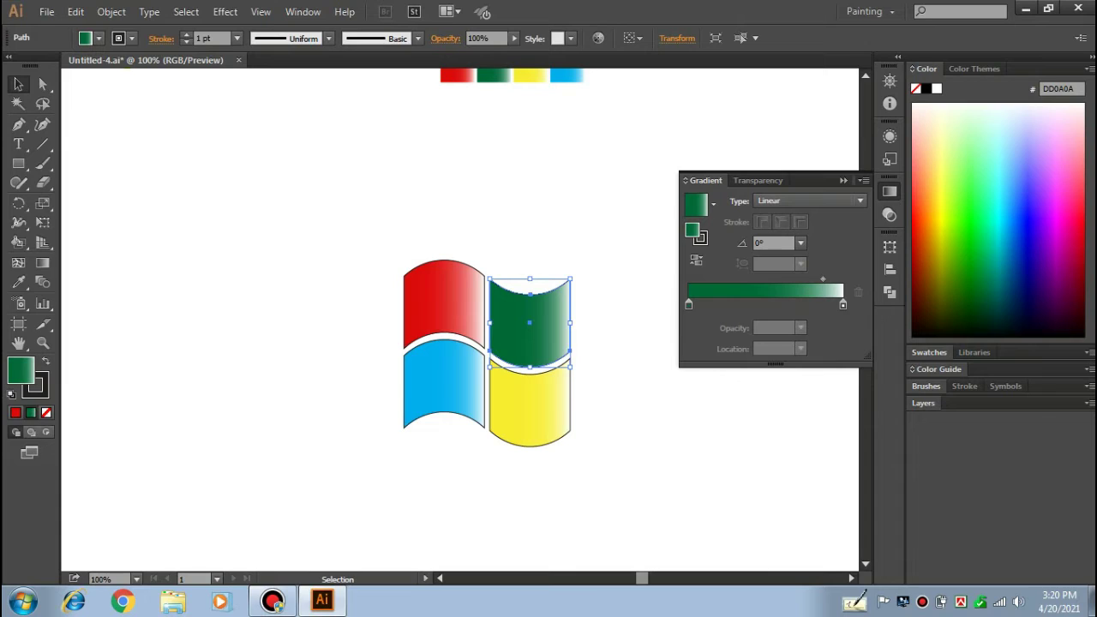
left_click(823, 279)
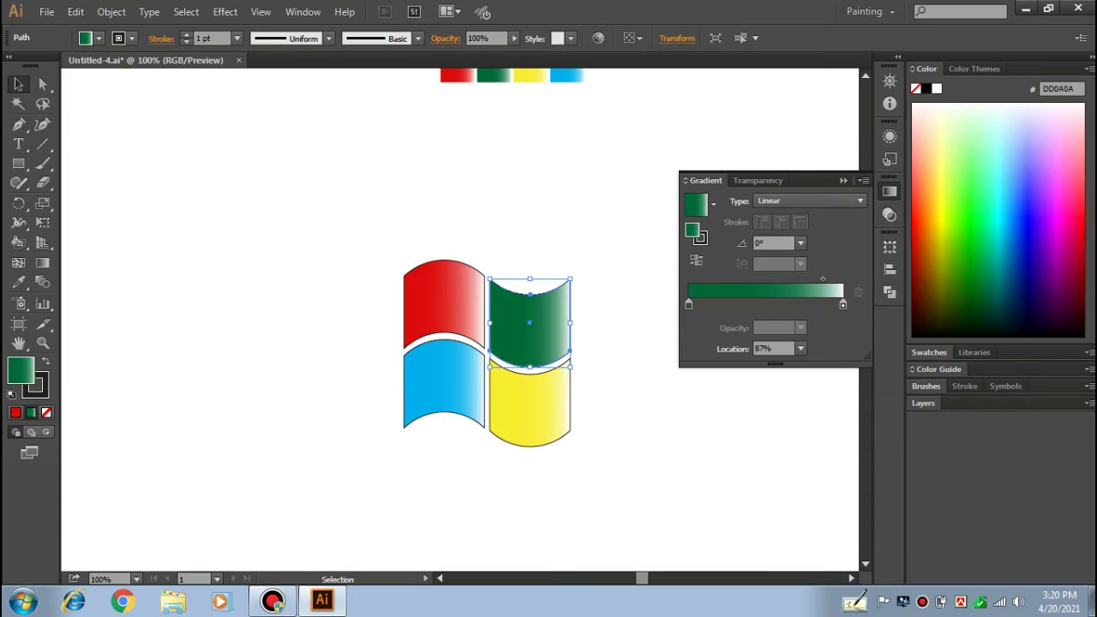
left_click(773, 348)
type("80")
key("Return")
Set the midpoint location of the yellow pane's gradient to 80%.
left_click_drag(597, 489, 518, 431)
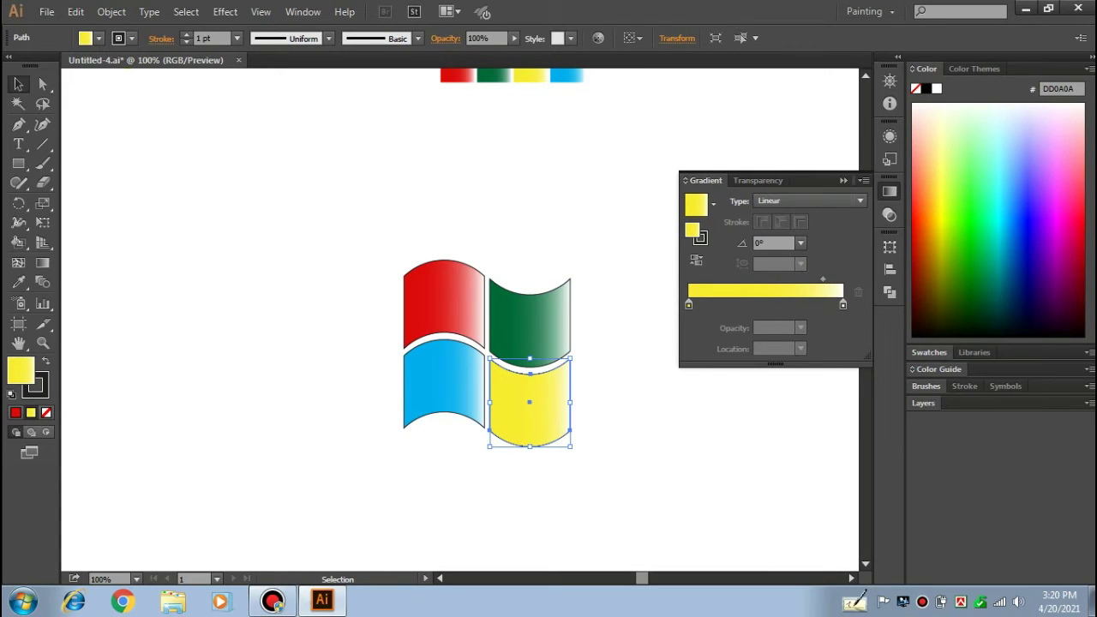
left_click(823, 279)
type("80")
key("Return")
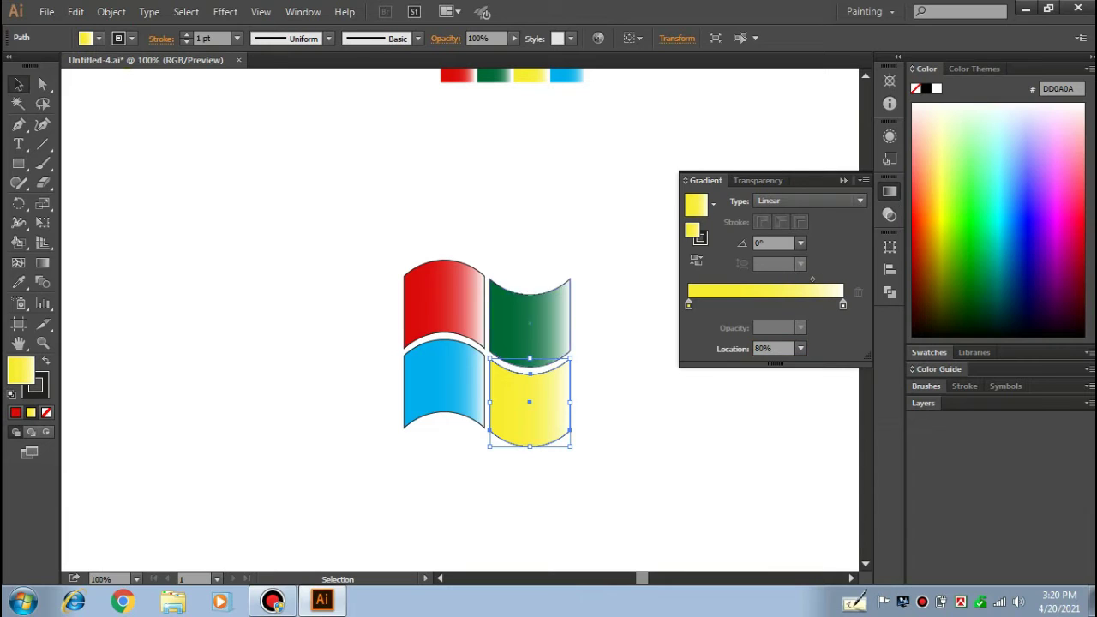
Set the midpoint location of the blue pane's gradient to 80% and deselect the pane.
left_click_drag(447, 475, 435, 408)
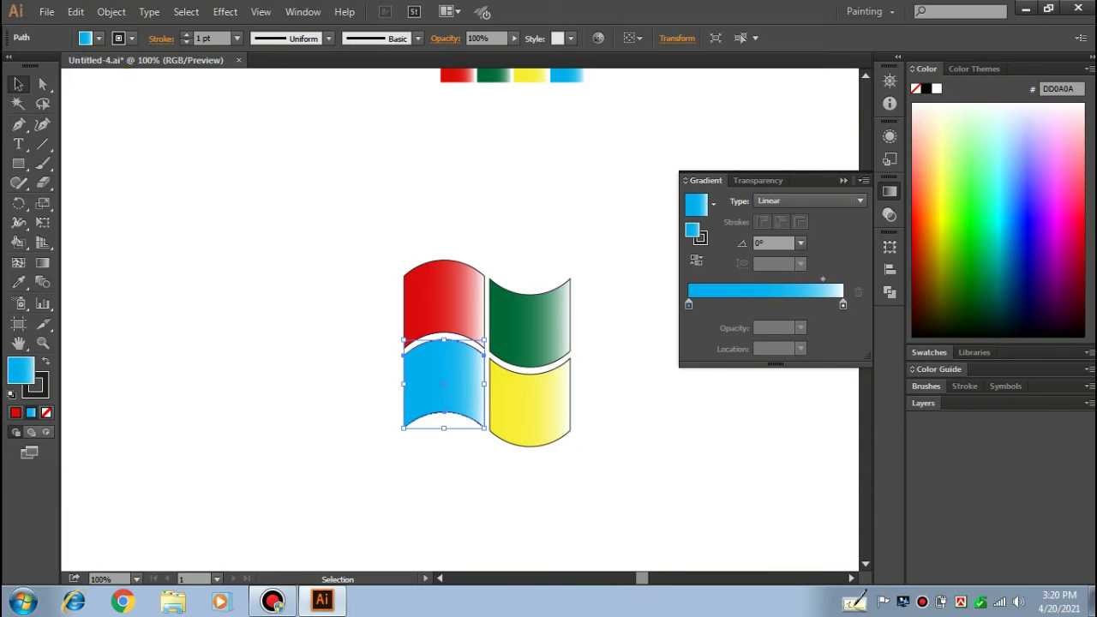
left_click(823, 278)
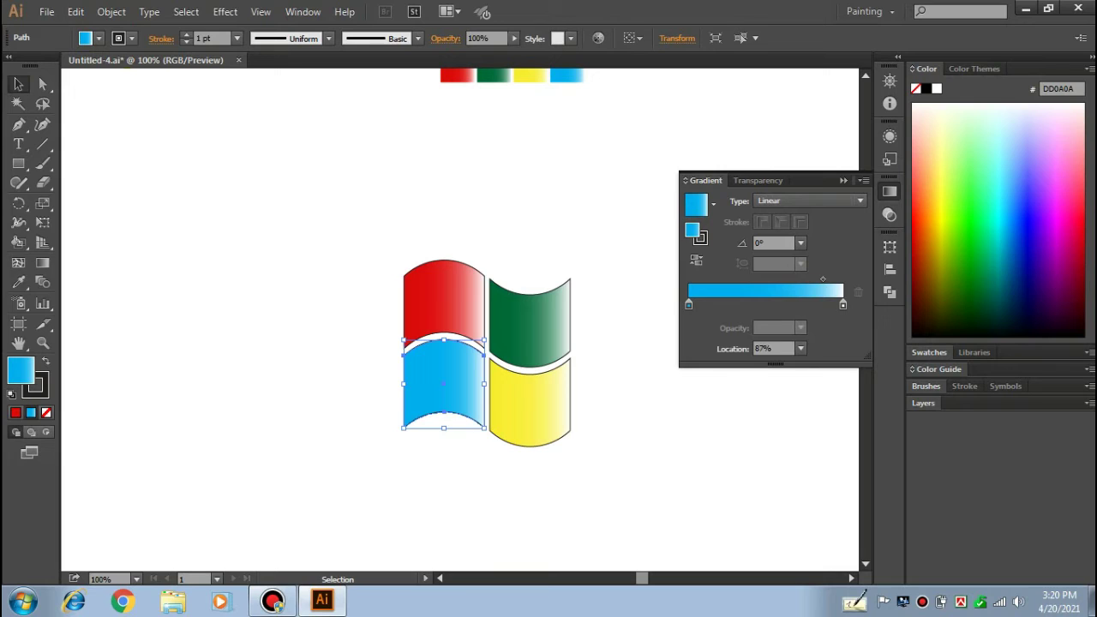
type("80")
key("Return")
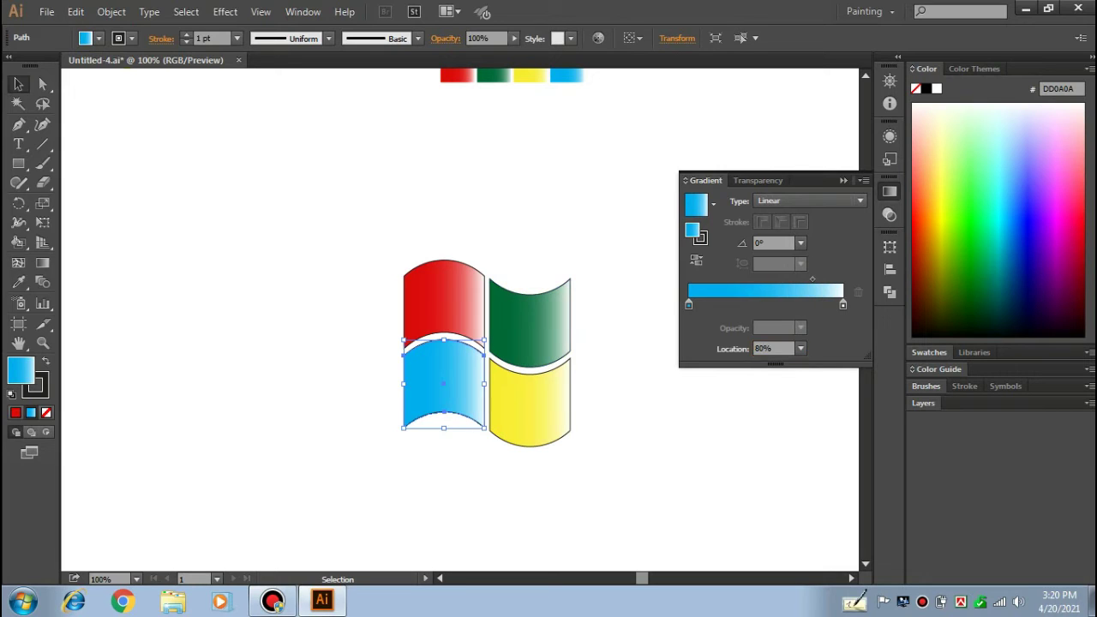
key("ctrl+shift+a")
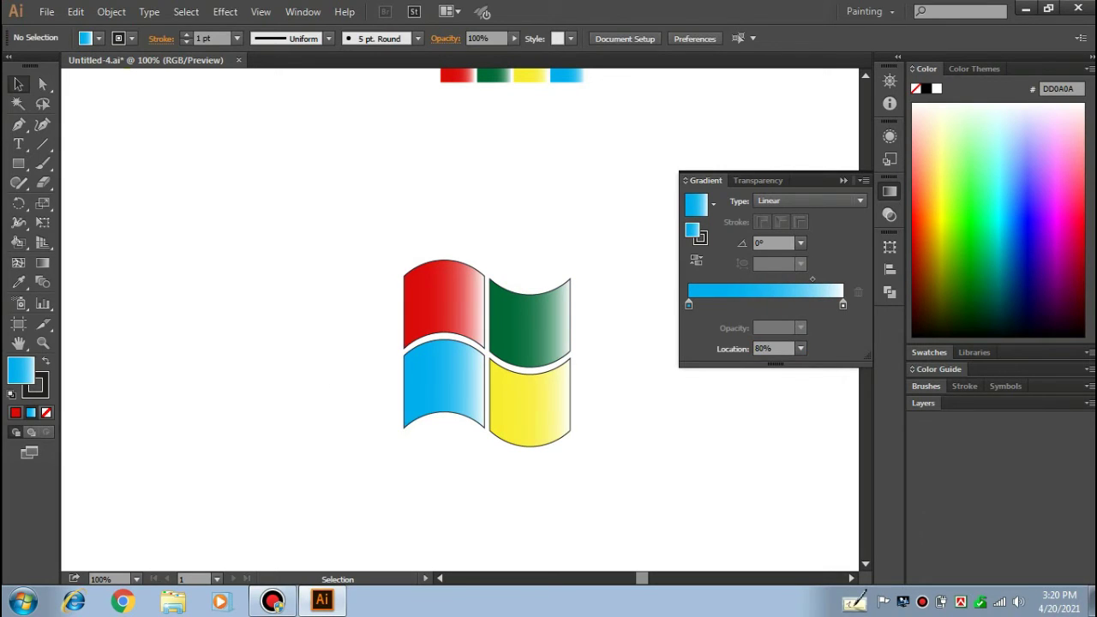
Redirect the blue pane's gradient diagonally from its lower-left corner to its upper-right corner, at about 40°.
left_click_drag(456, 474, 391, 395)
key("g")
mouse_move(405, 425)
left_mouse_down()
mouse_move(483, 347)
mouse_move(485, 358)
left_mouse_up()
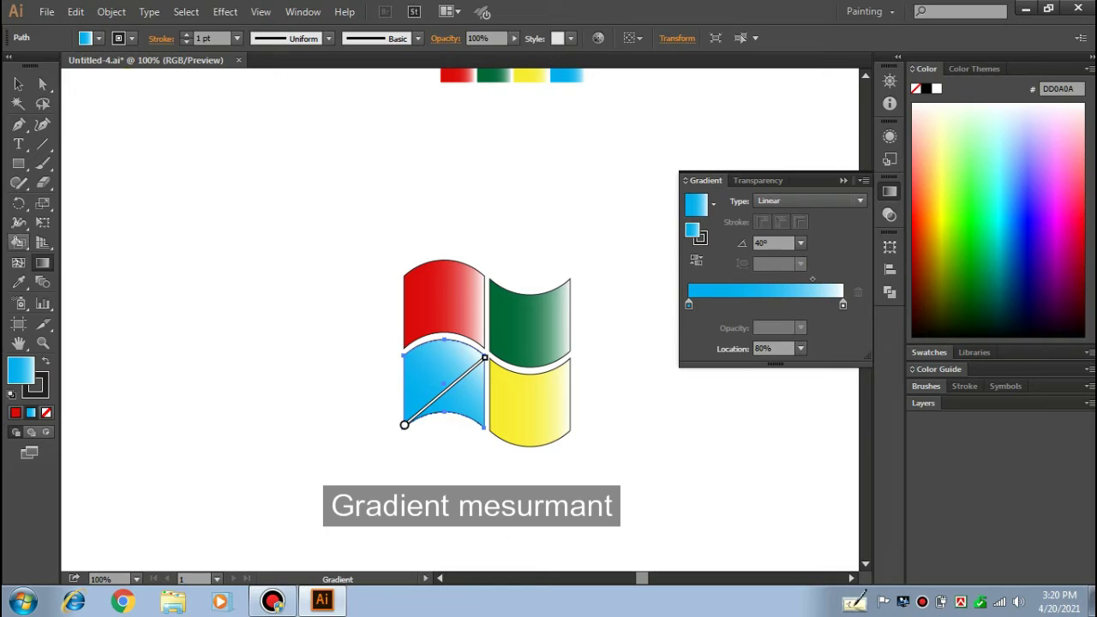
left_click(43, 83)
left_click(18, 84)
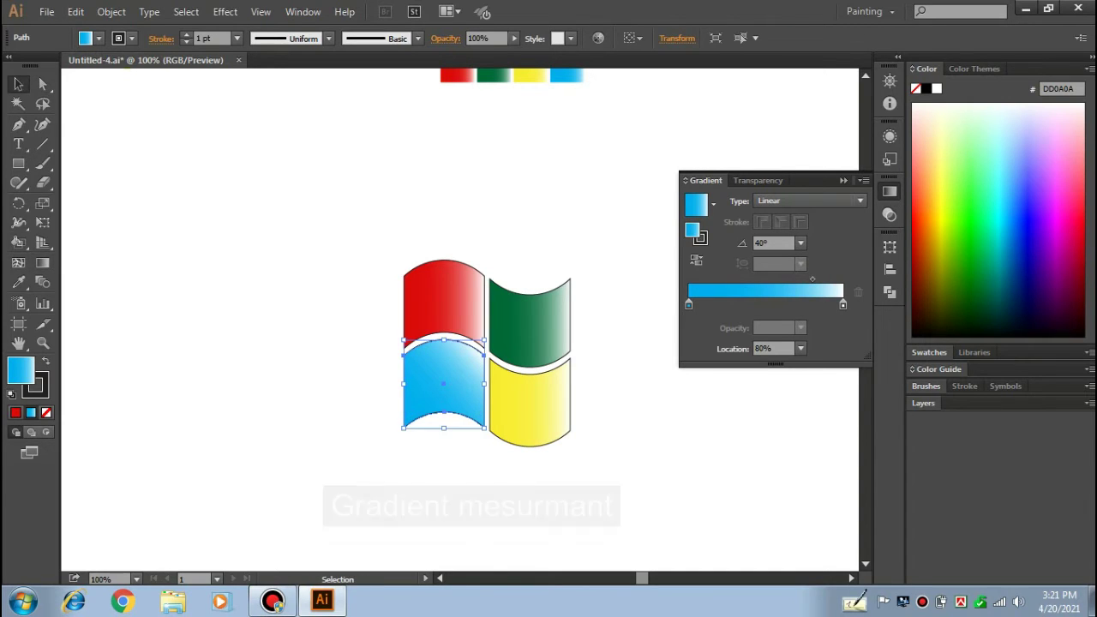
Redirect the yellow pane's gradient diagonally from its lower-right corner to its upper-left corner.
left_click_drag(612, 453, 499, 386)
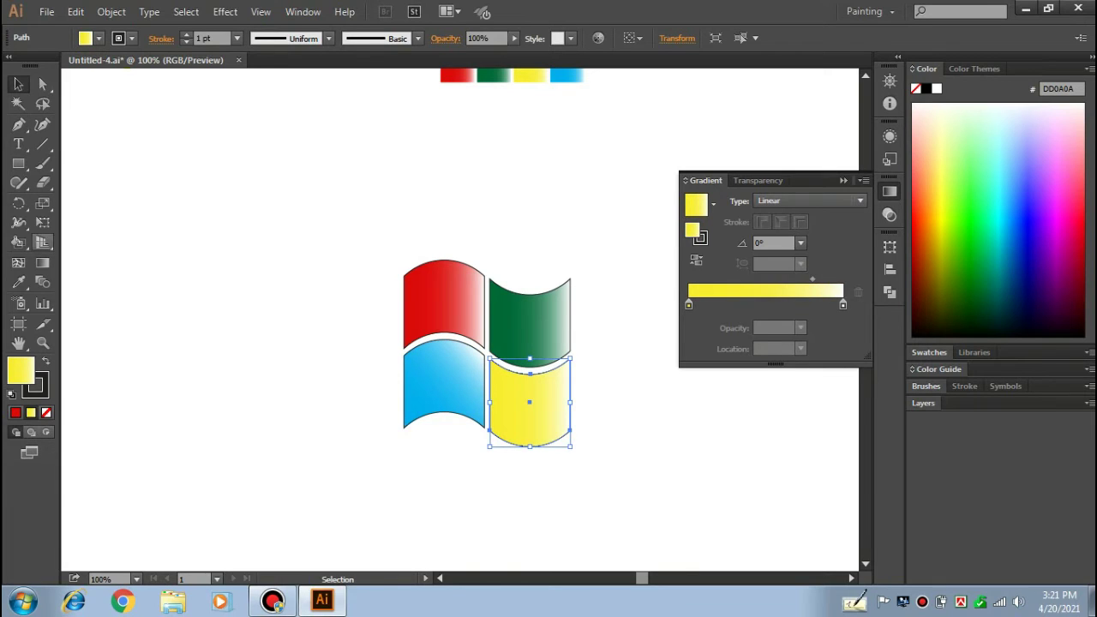
left_click(43, 263)
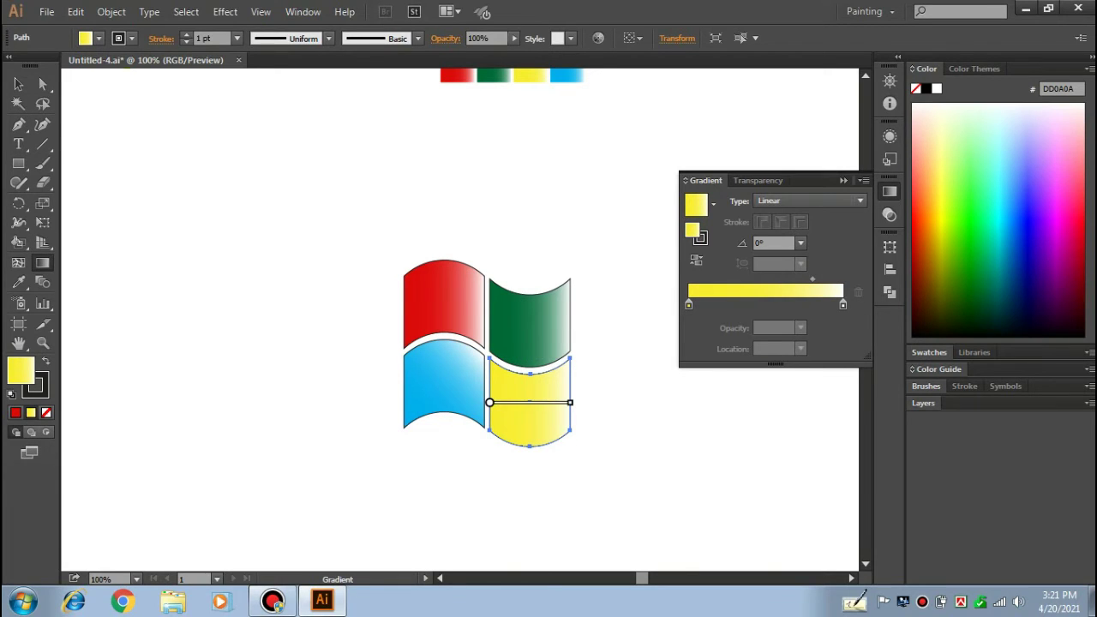
left_click_drag(571, 429, 491, 362)
left_click(18, 84)
Redirect the green pane's gradient diagonally from its upper-right corner to its lower-left corner.
left_click_drag(593, 245, 554, 314)
left_click(43, 262)
left_click_drag(569, 279, 491, 349)
key("v")
Redirect the red pane's gradient diagonally from its upper-left corner to its lower-right corner.
left_click(326, 226)
left_click_drag(326, 227, 425, 323)
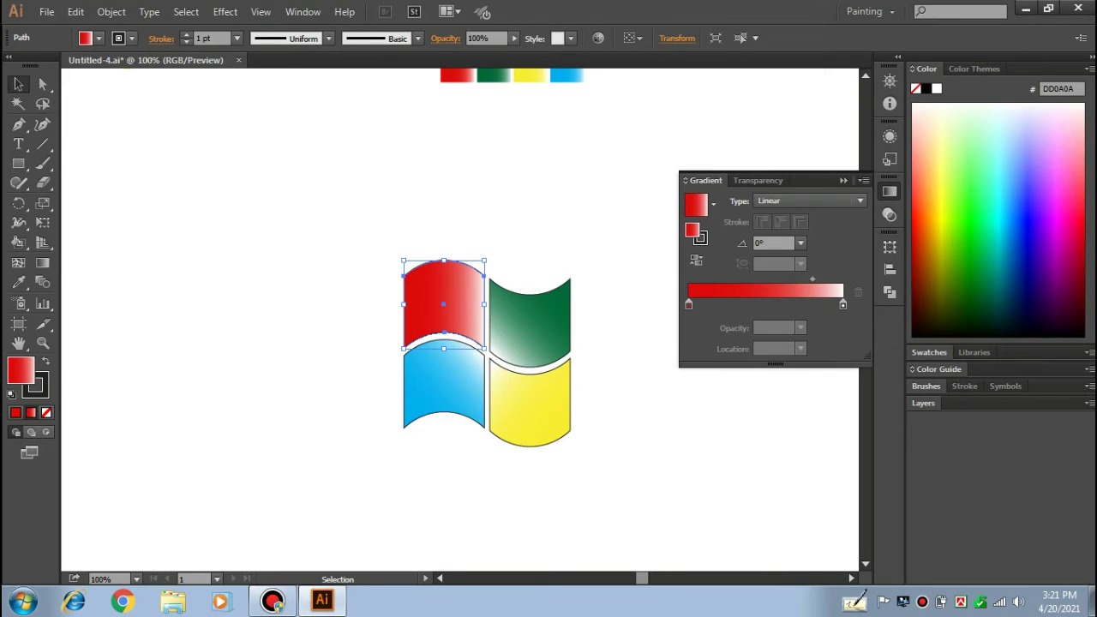
left_click(43, 262)
left_click_drag(401, 272, 483, 348)
key("v")
Remove the outline from all four panes and rotate them together by -10°.
left_click_drag(282, 186, 590, 428)
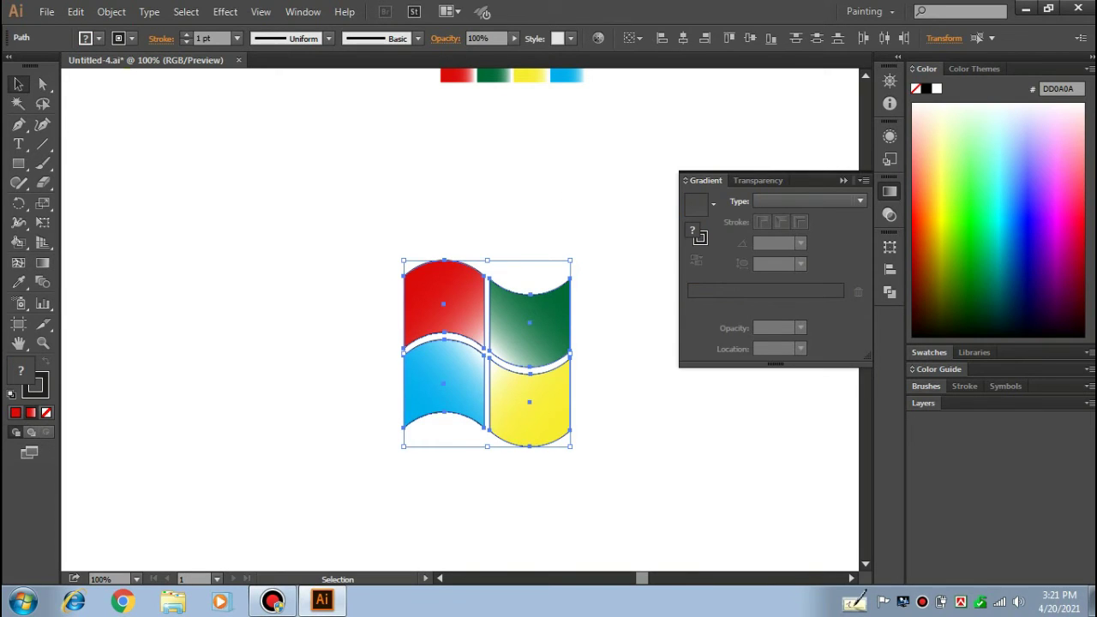
key("ctrl+minus")
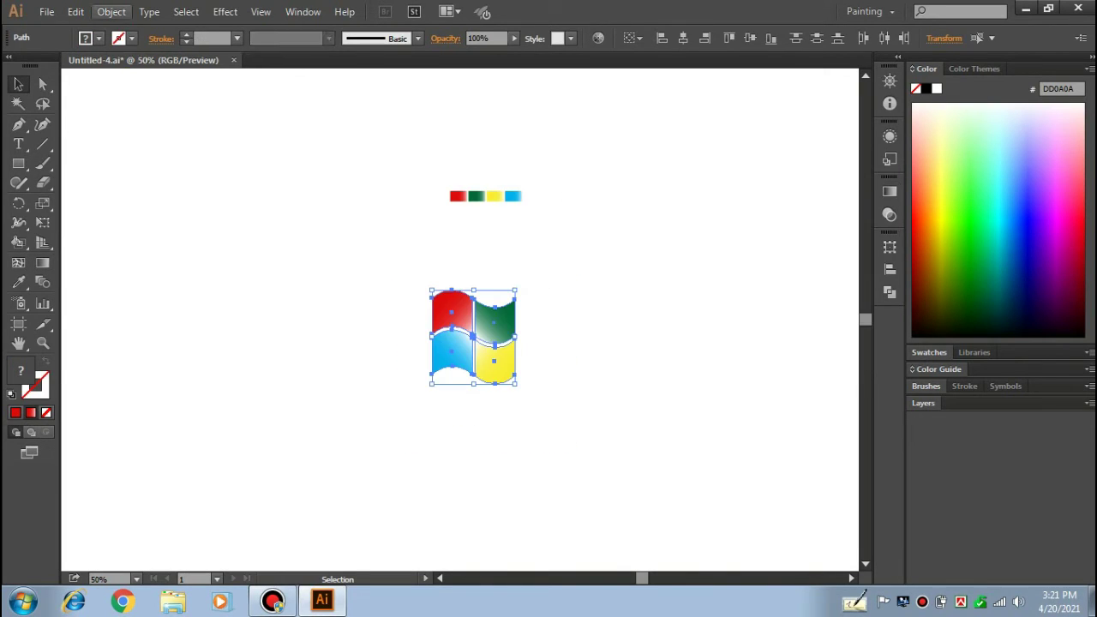
left_click(112, 12)
mouse_move(215, 28)
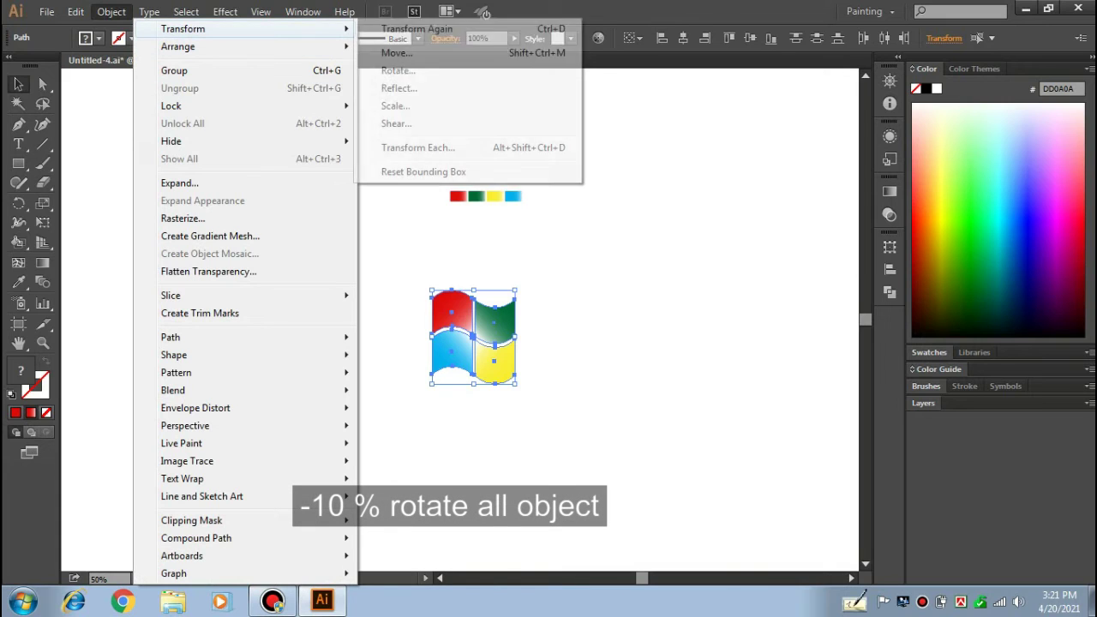
left_click(399, 71)
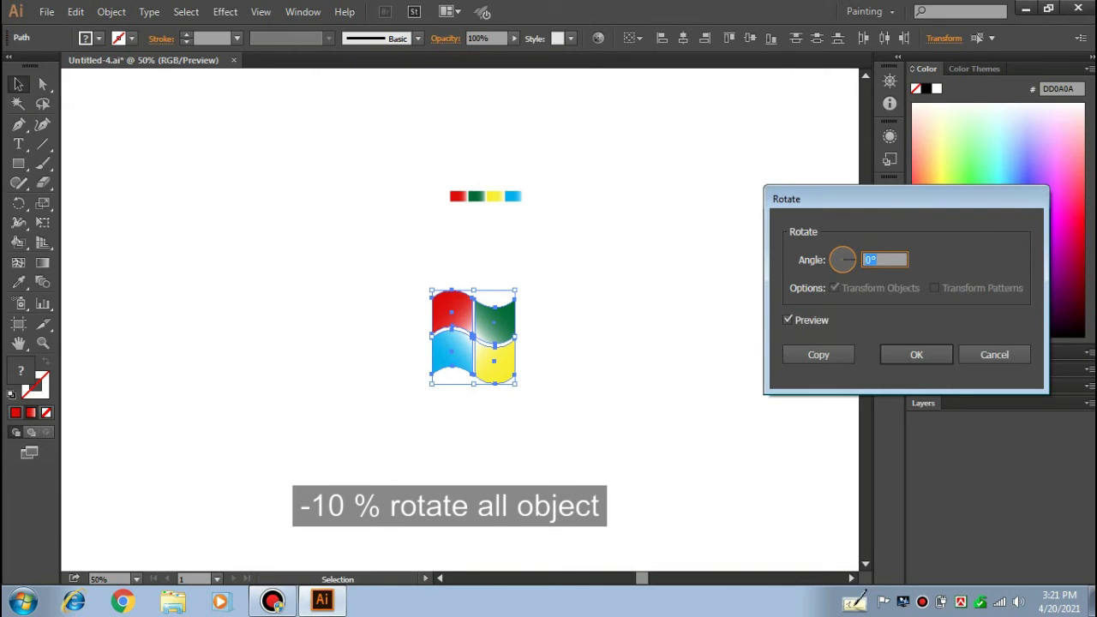
left_click(877, 259)
key("Up")
key("Up")
key("Up")
key("Down")
key("Down")
key("Down")
key("Down")
key("Down")
key("Down")
key("Down")
key("Down")
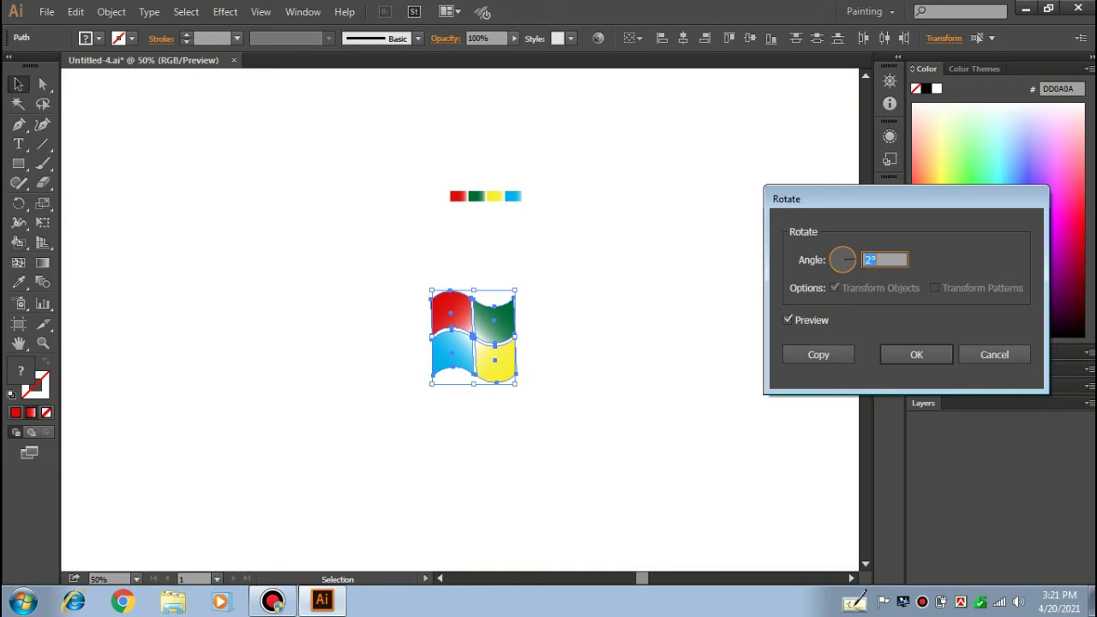
key("Down")
key("Down")
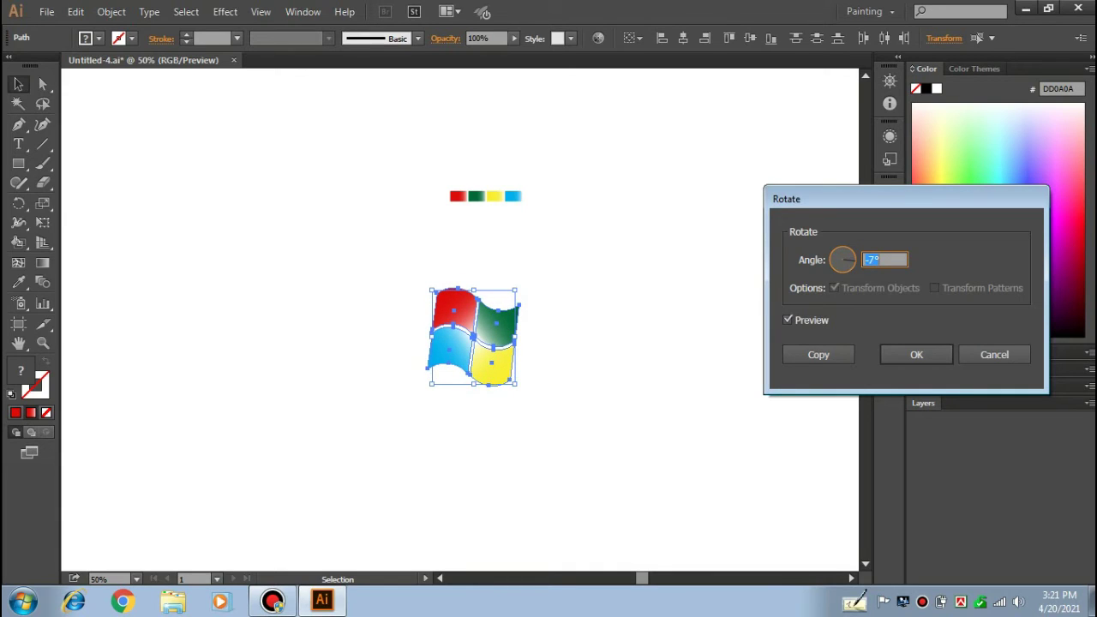
key("Down")
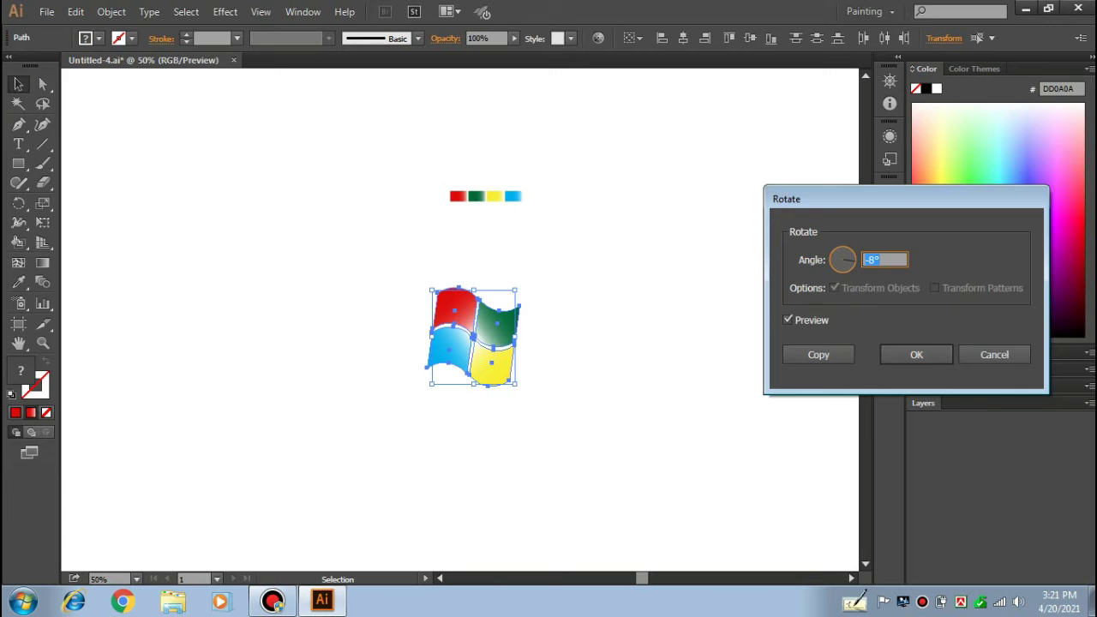
key("Down")
key("Down")
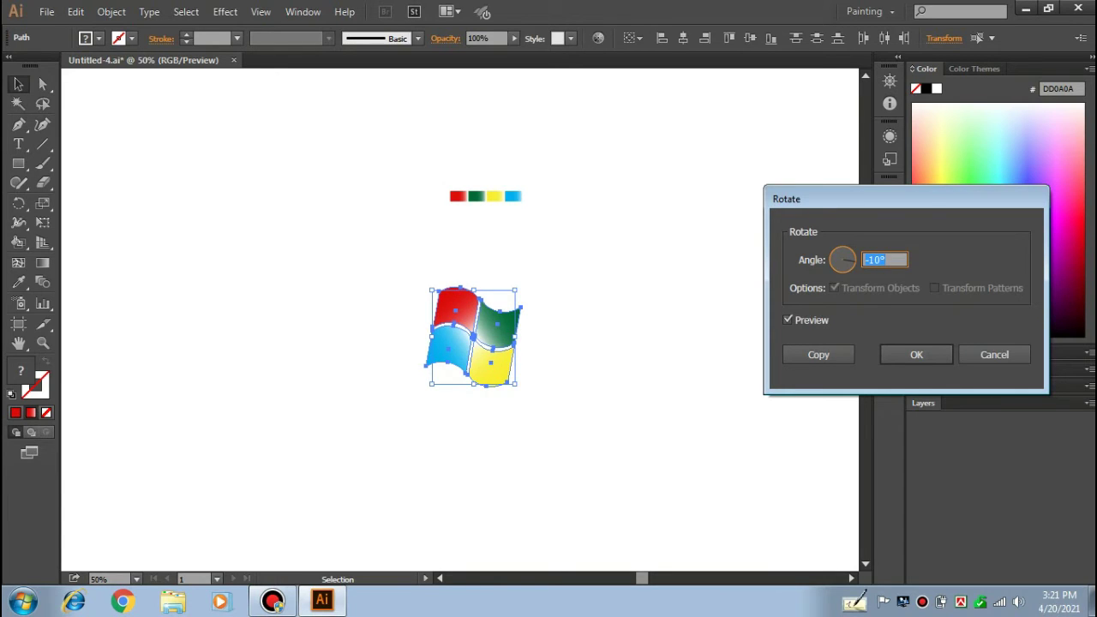
key("Return")
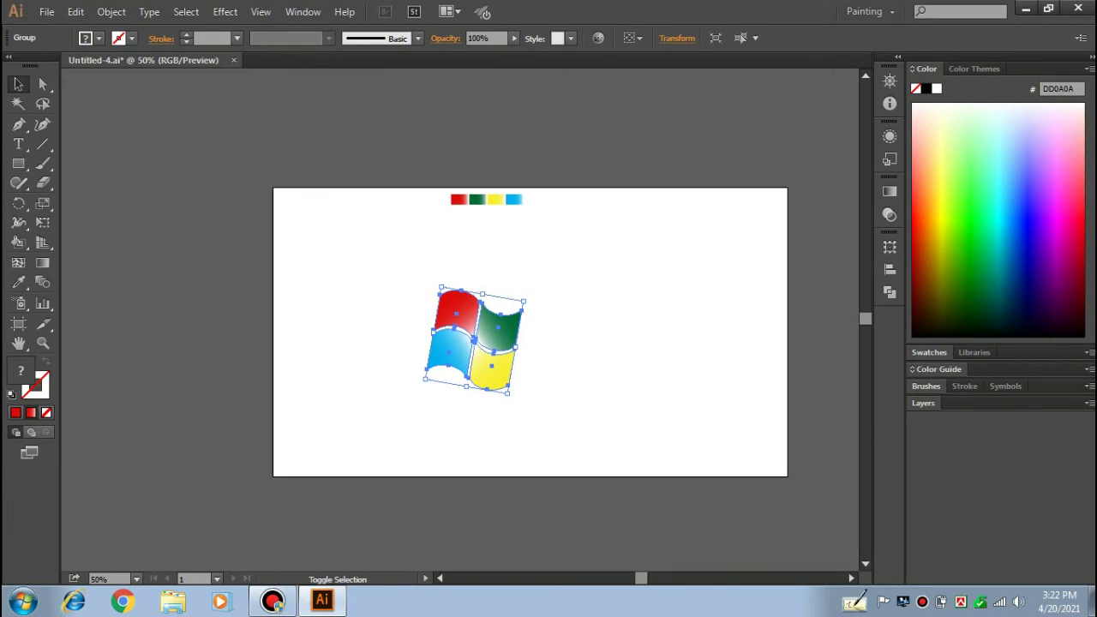
Scale the grouped flag up proportionally to about twice its size and move it to the left part of the artboard.
left_click_drag(507, 393, 659, 472)
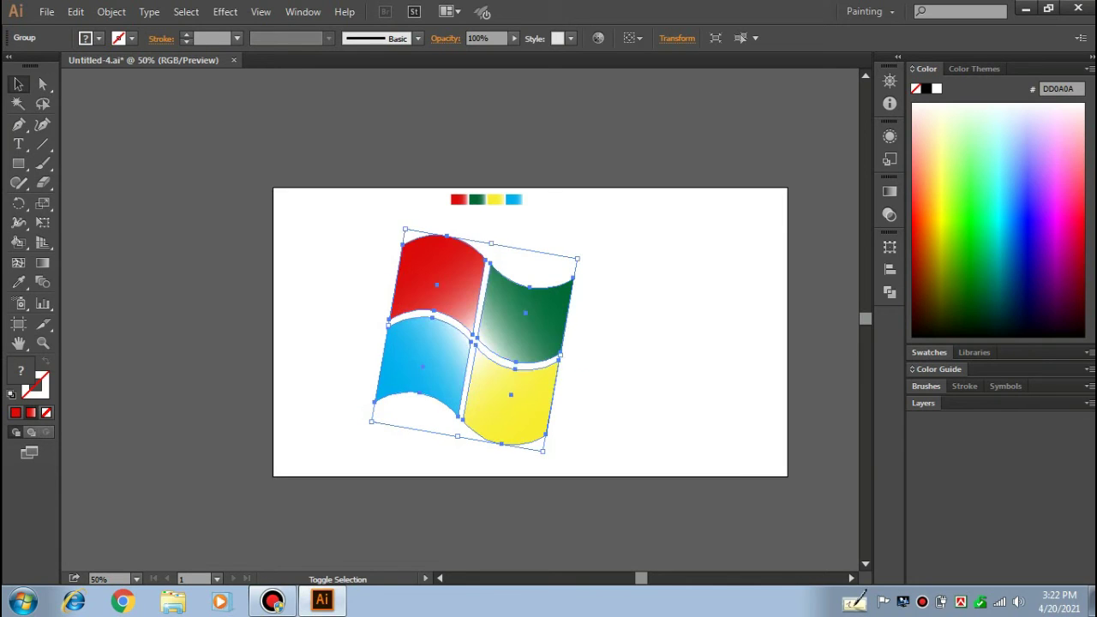
left_click_drag(532, 328, 437, 291)
key("ctrl+shift+a")
key("ctrl+shift+a")
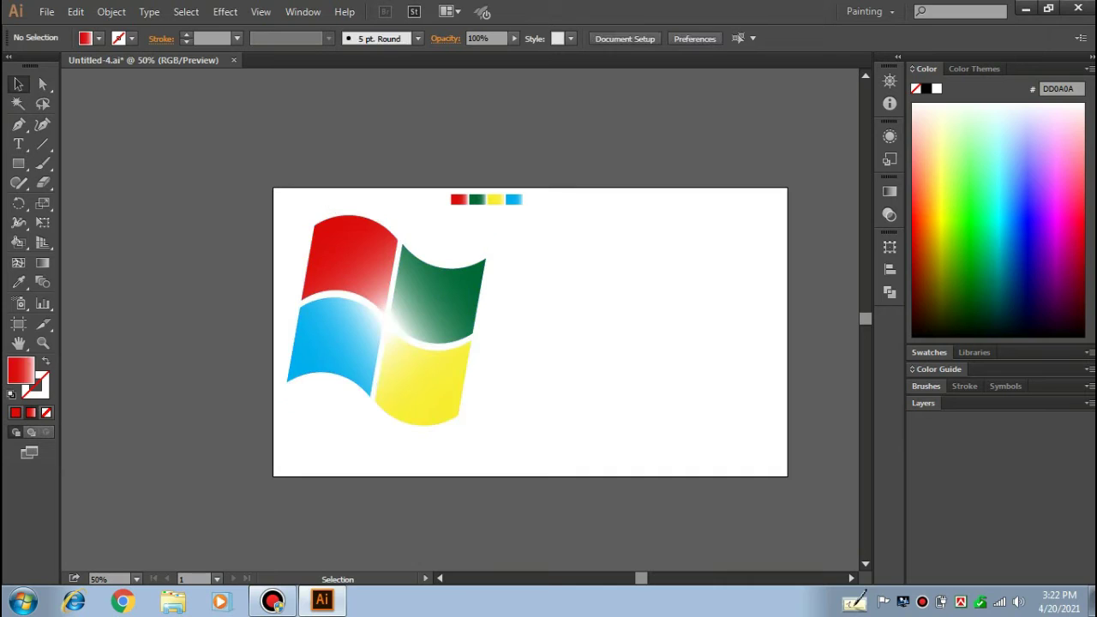
Draw a 1280 by 720 pt rectangle starting at the artboard's upper-left corner so it covers the whole artboard.
left_click(18, 163)
left_click(274, 186)
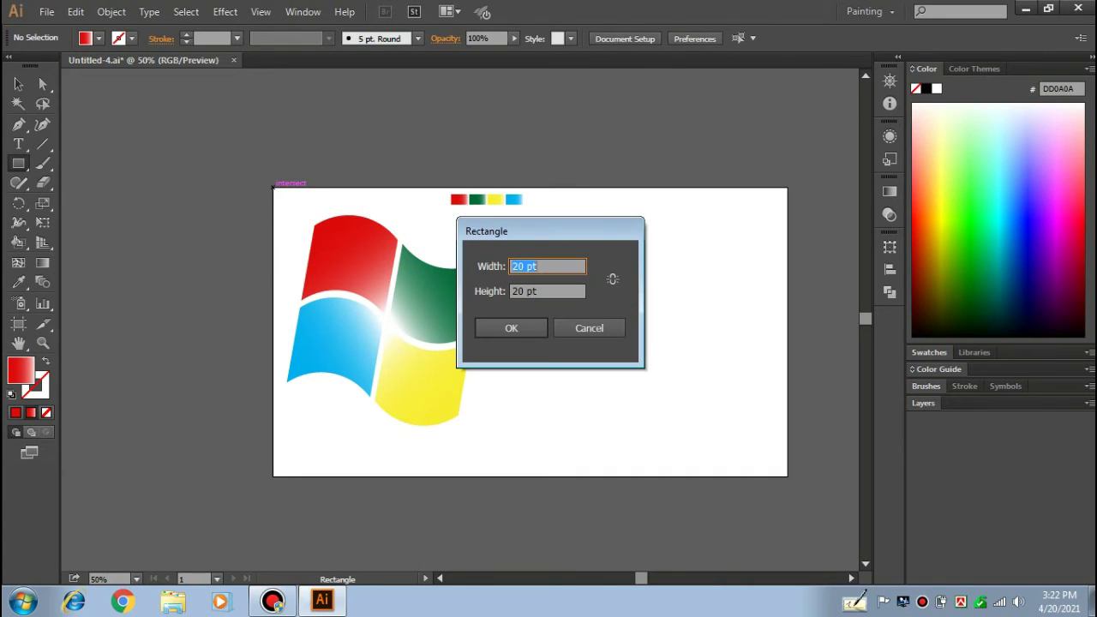
type("1280")
key("Tab")
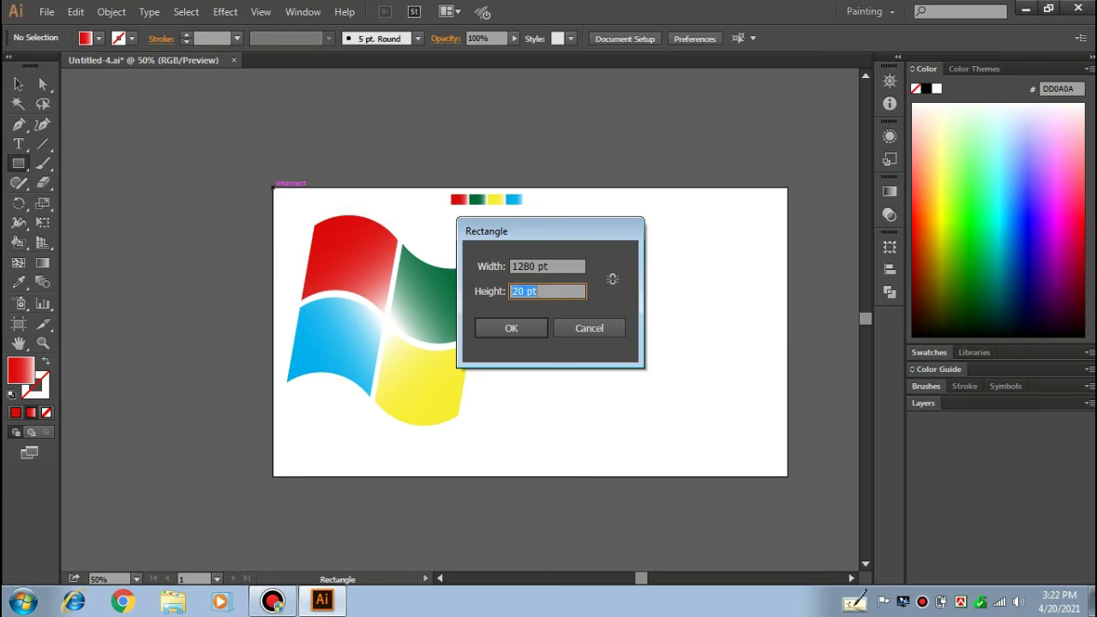
type("720")
key("Return")
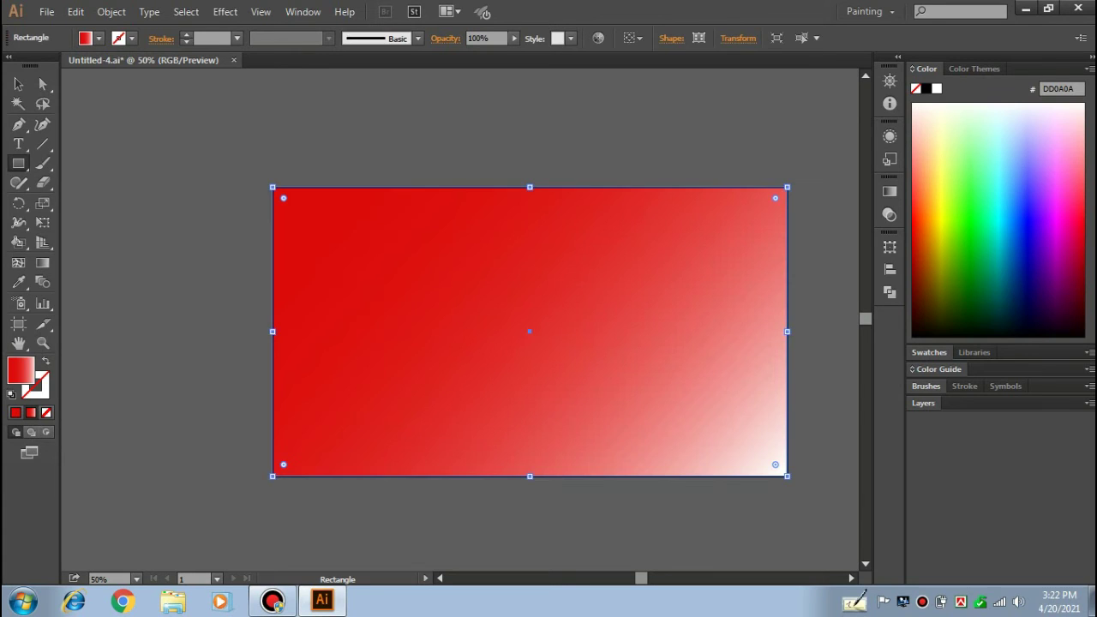
Change the rectangle's fill to a radial gradient running from a white centre to near-black (231F20) edges.
key("v")
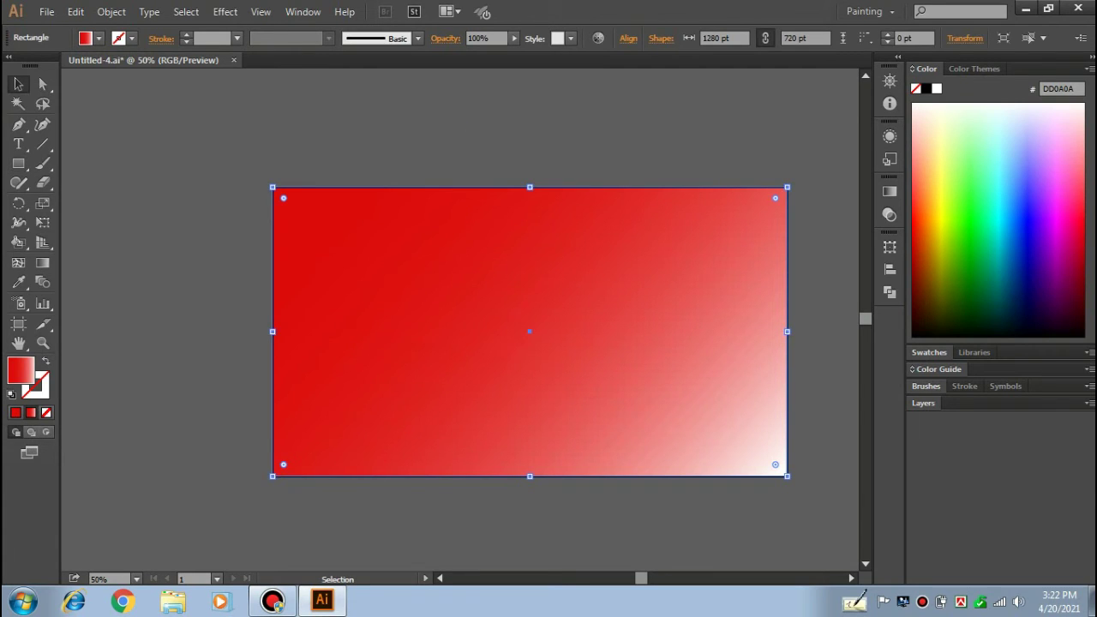
left_click(889, 192)
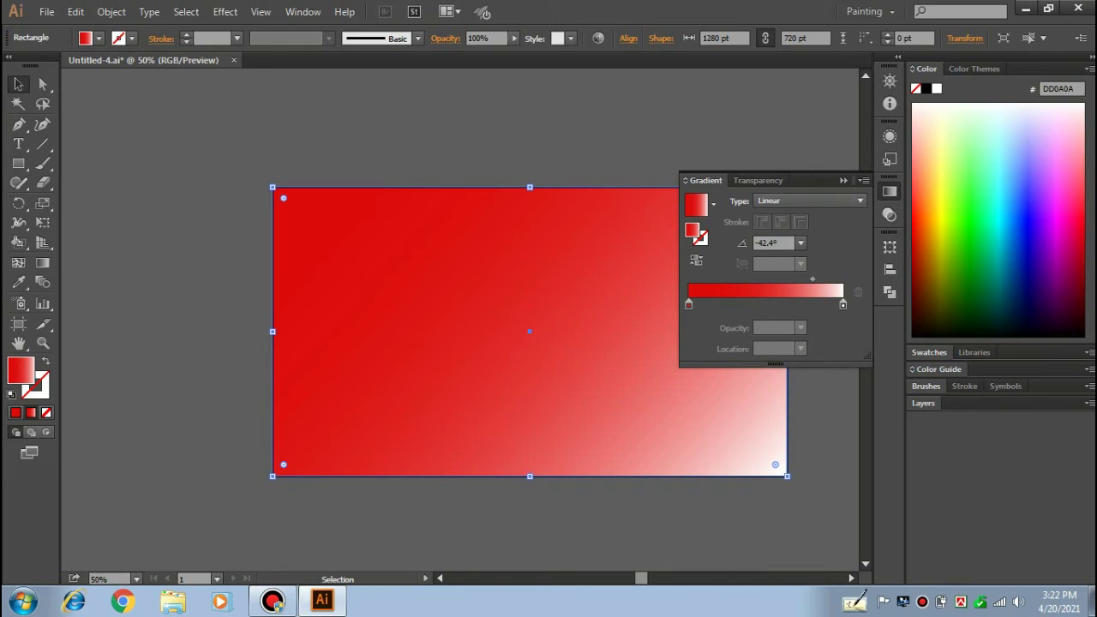
double_click(689, 304)
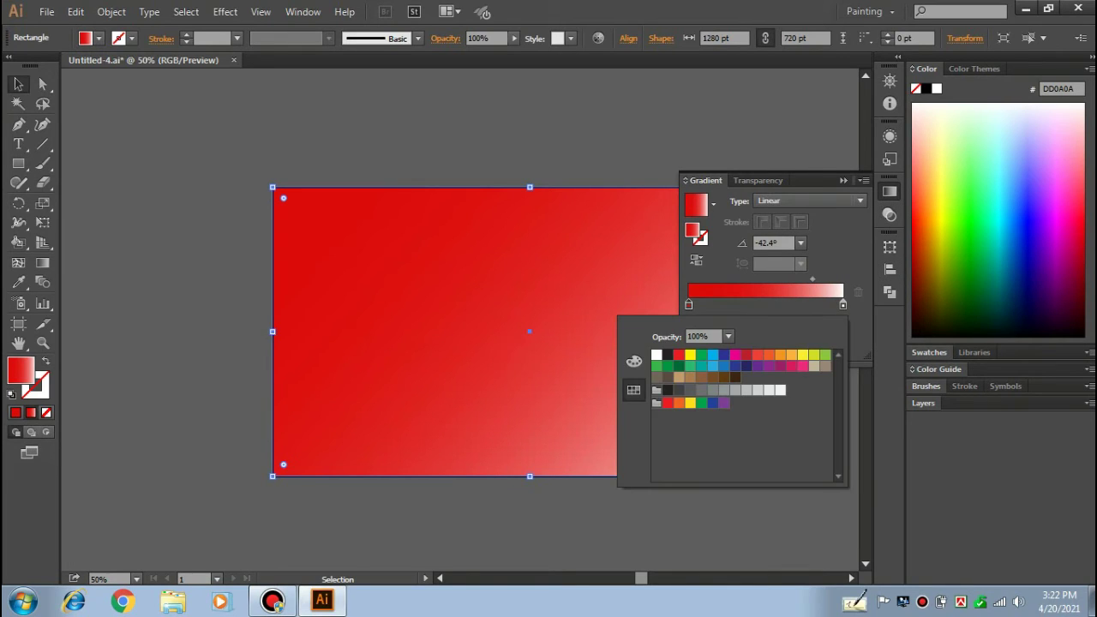
left_click(668, 354)
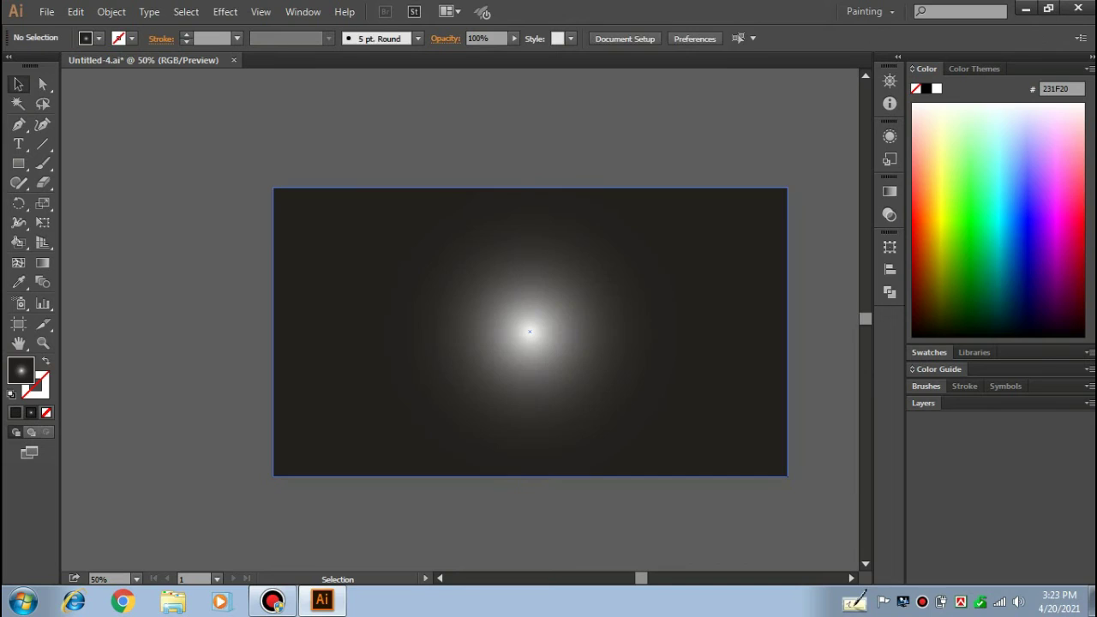
Send the dark gradient rectangle behind all other artwork and lock it in place.
right_click(581, 330)
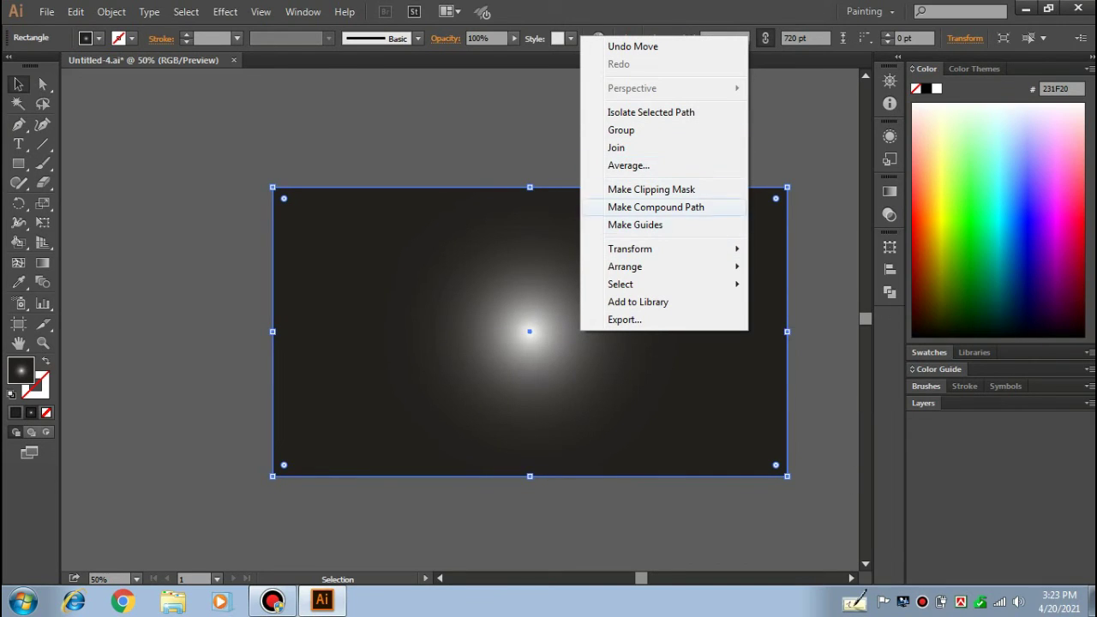
mouse_move(634, 267)
left_click(799, 319)
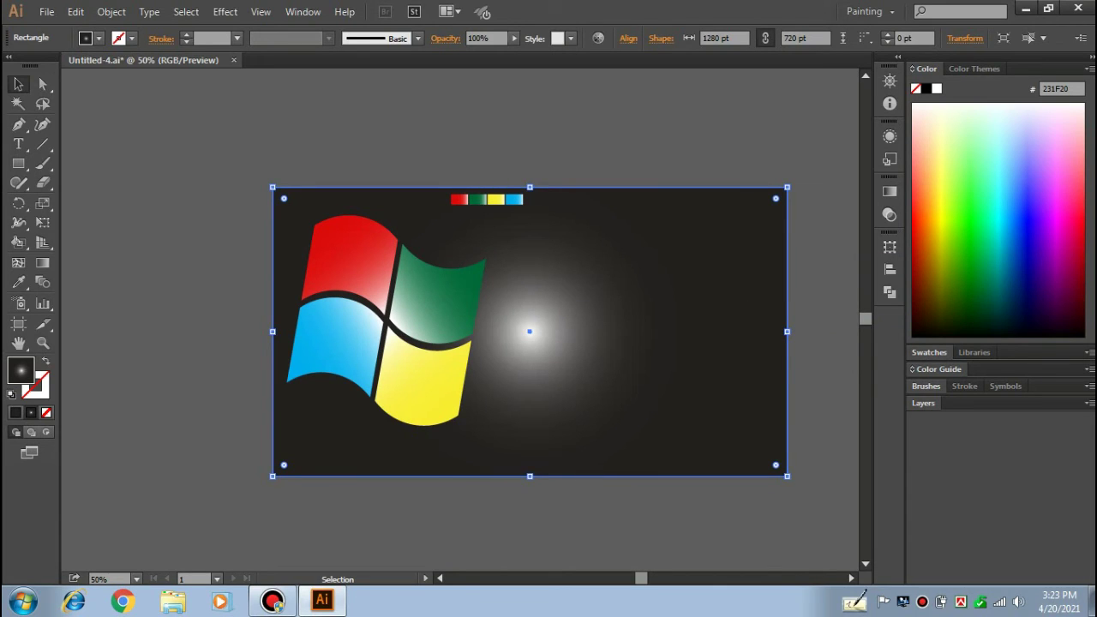
left_click(111, 11)
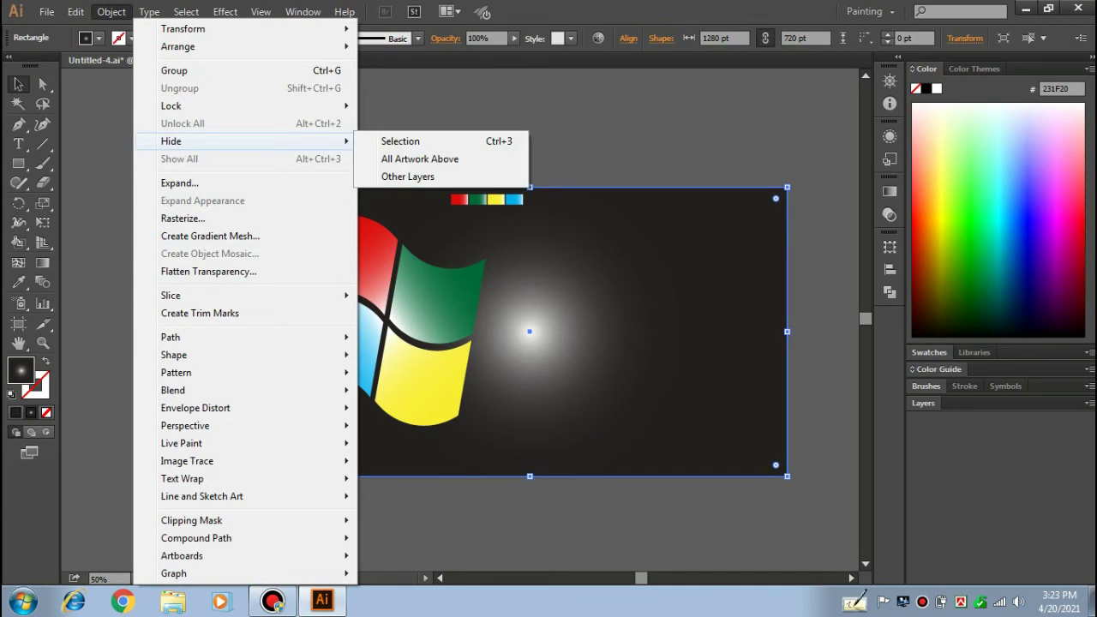
mouse_move(172, 106)
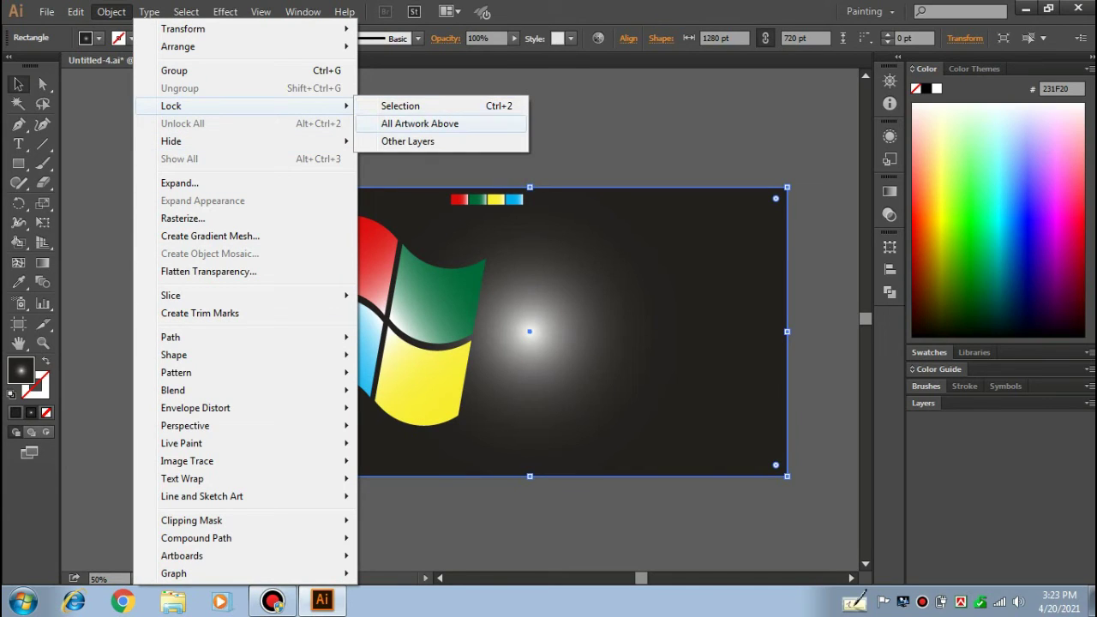
left_click(400, 105)
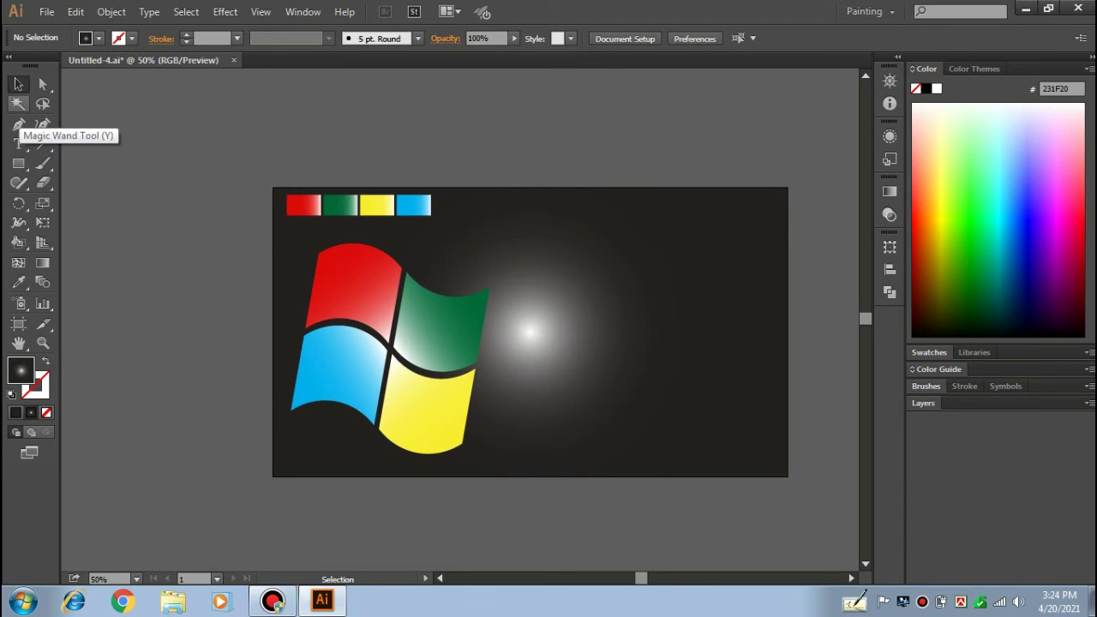
Add the text "Logo Design by Adobe Illystrator cc", enlarge it to about 64 pt and place it below the flag along the artboard's lower edge.
left_click(19, 144)
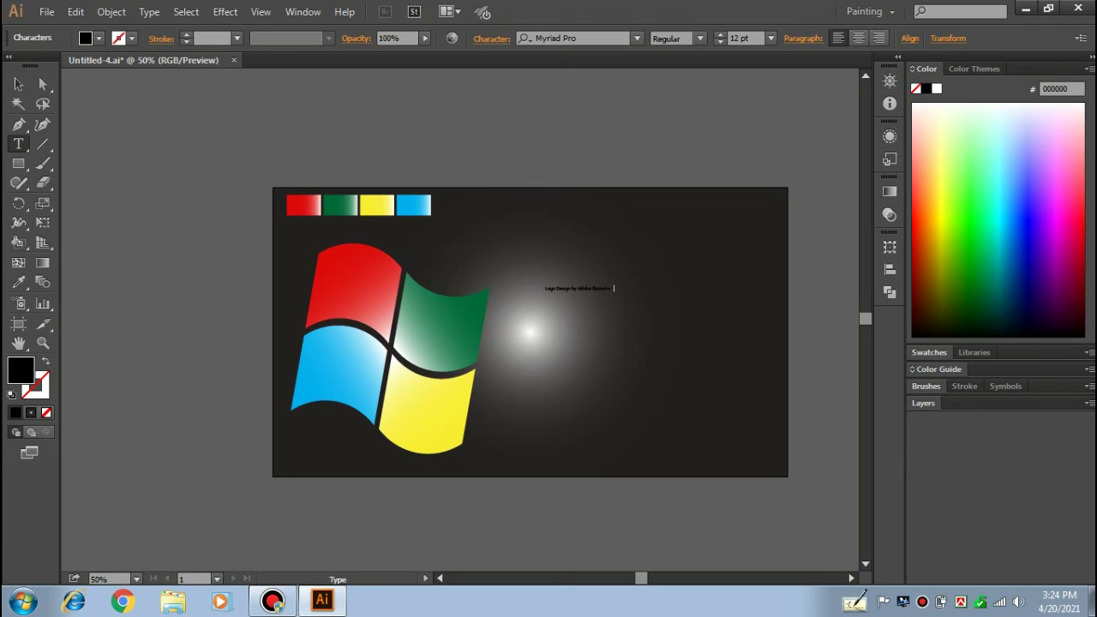
key("Escape")
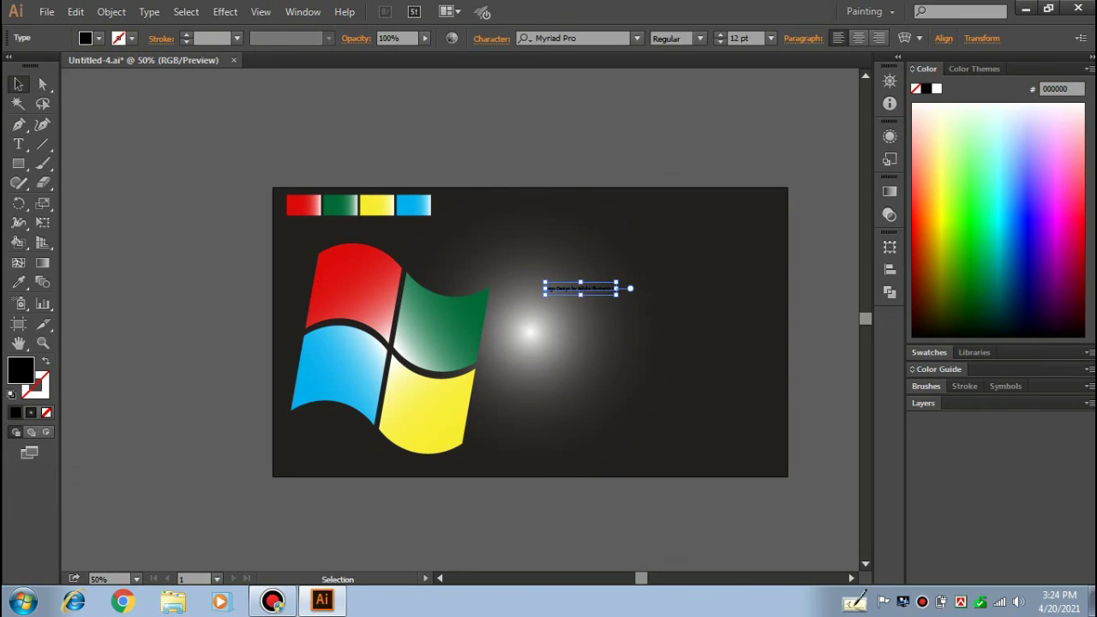
left_click_drag(616, 295, 718, 395)
left_click_drag(606, 285, 625, 455)
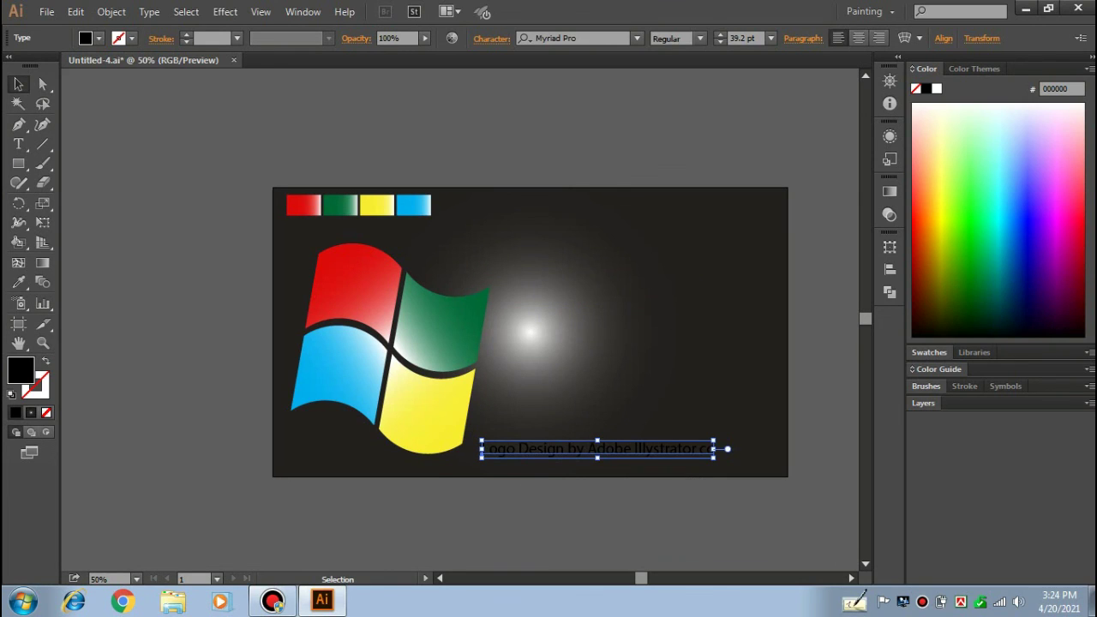
left_click_drag(713, 448, 744, 449)
left_click_drag(634, 448, 461, 463)
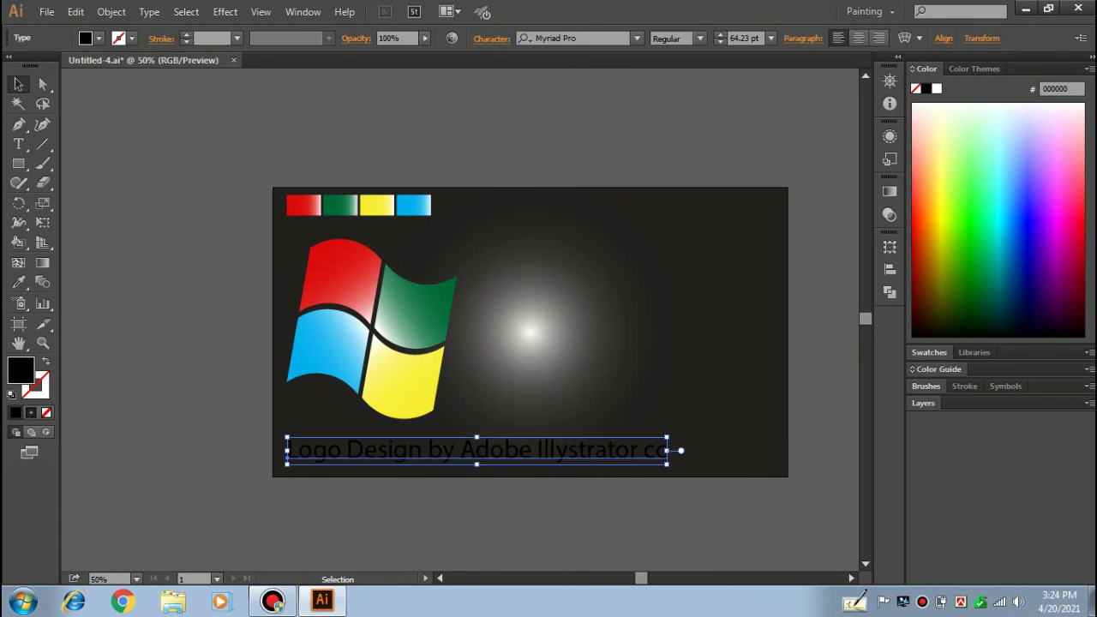